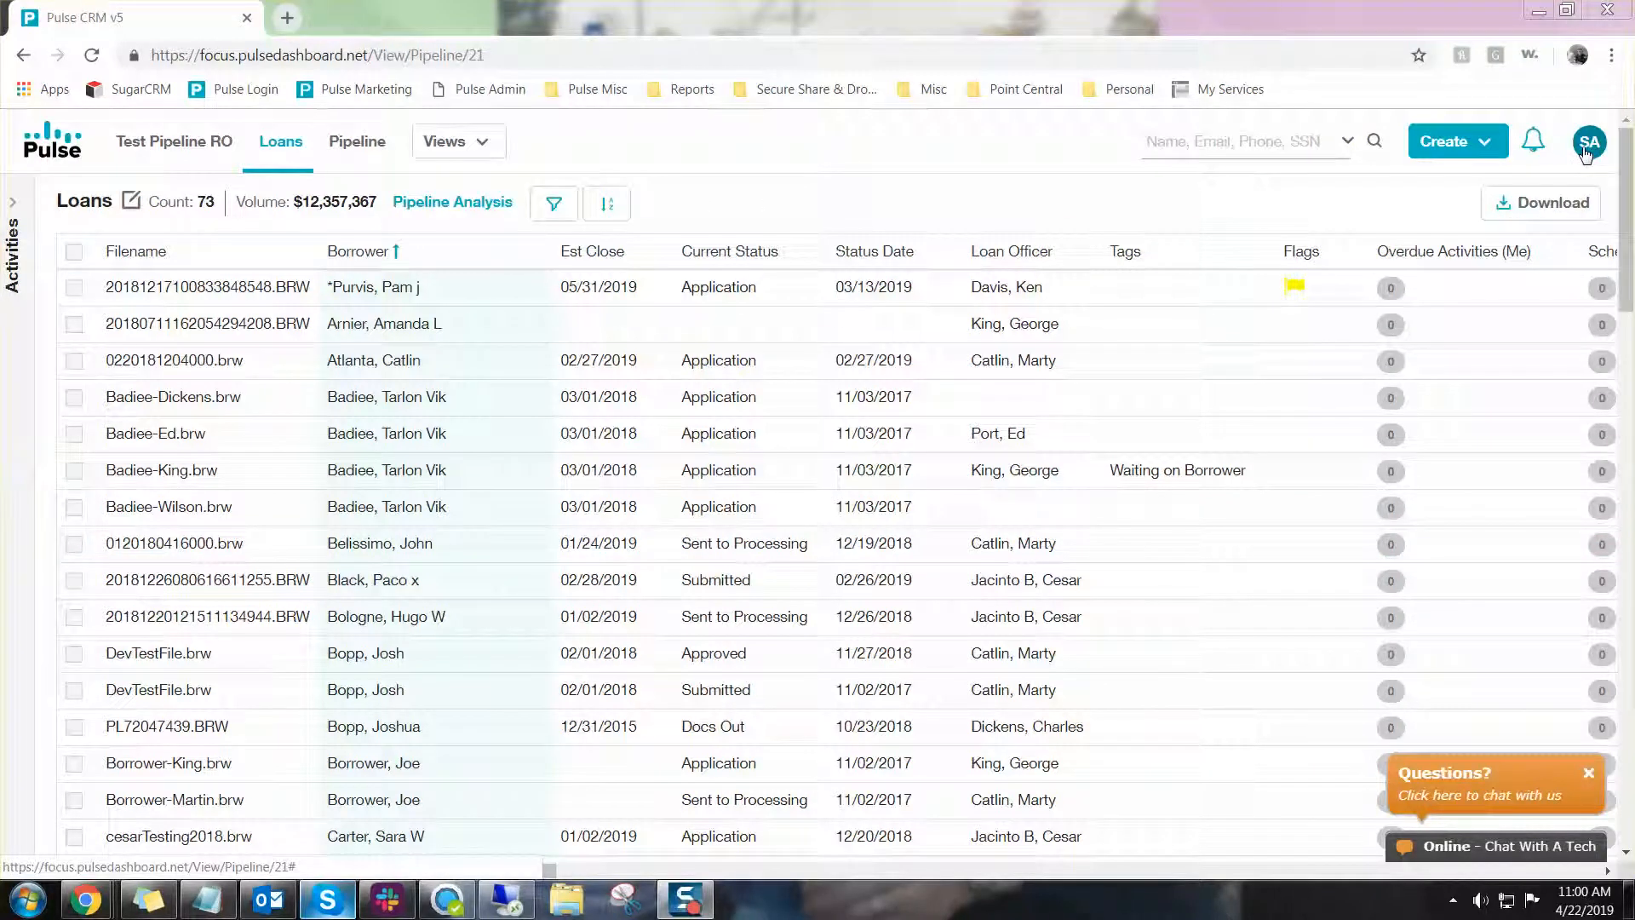
Open the branch setup in the settings and select Test Branch for editing
{"action": "left_click", "coordinate": [1585, 152]}
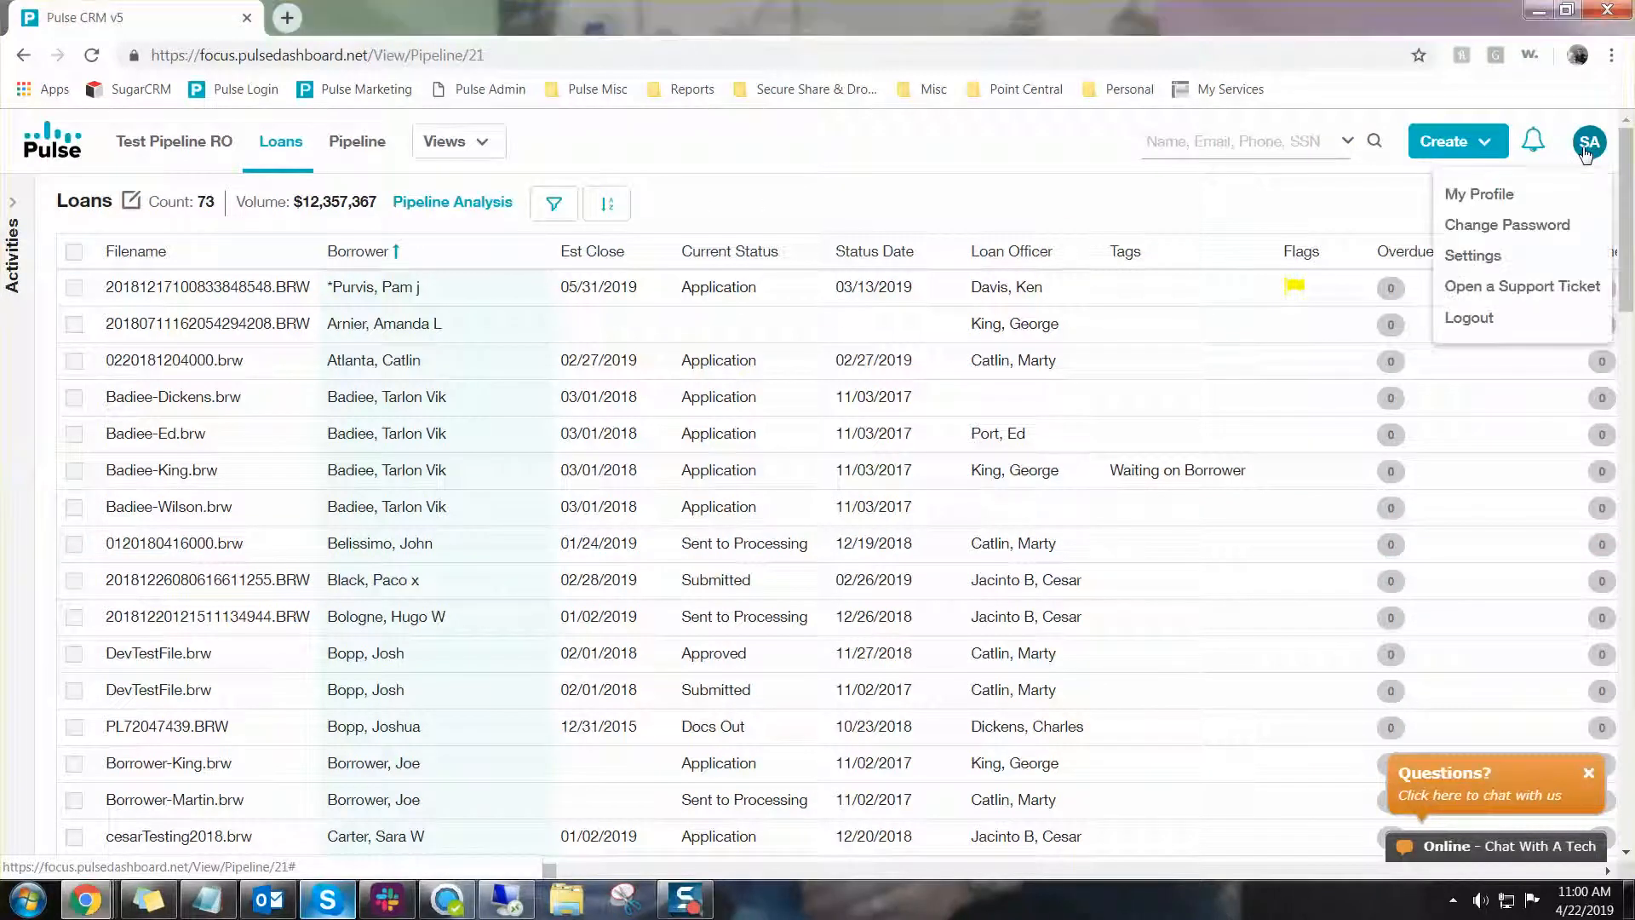
{"action": "left_click", "coordinate": [1492, 255]}
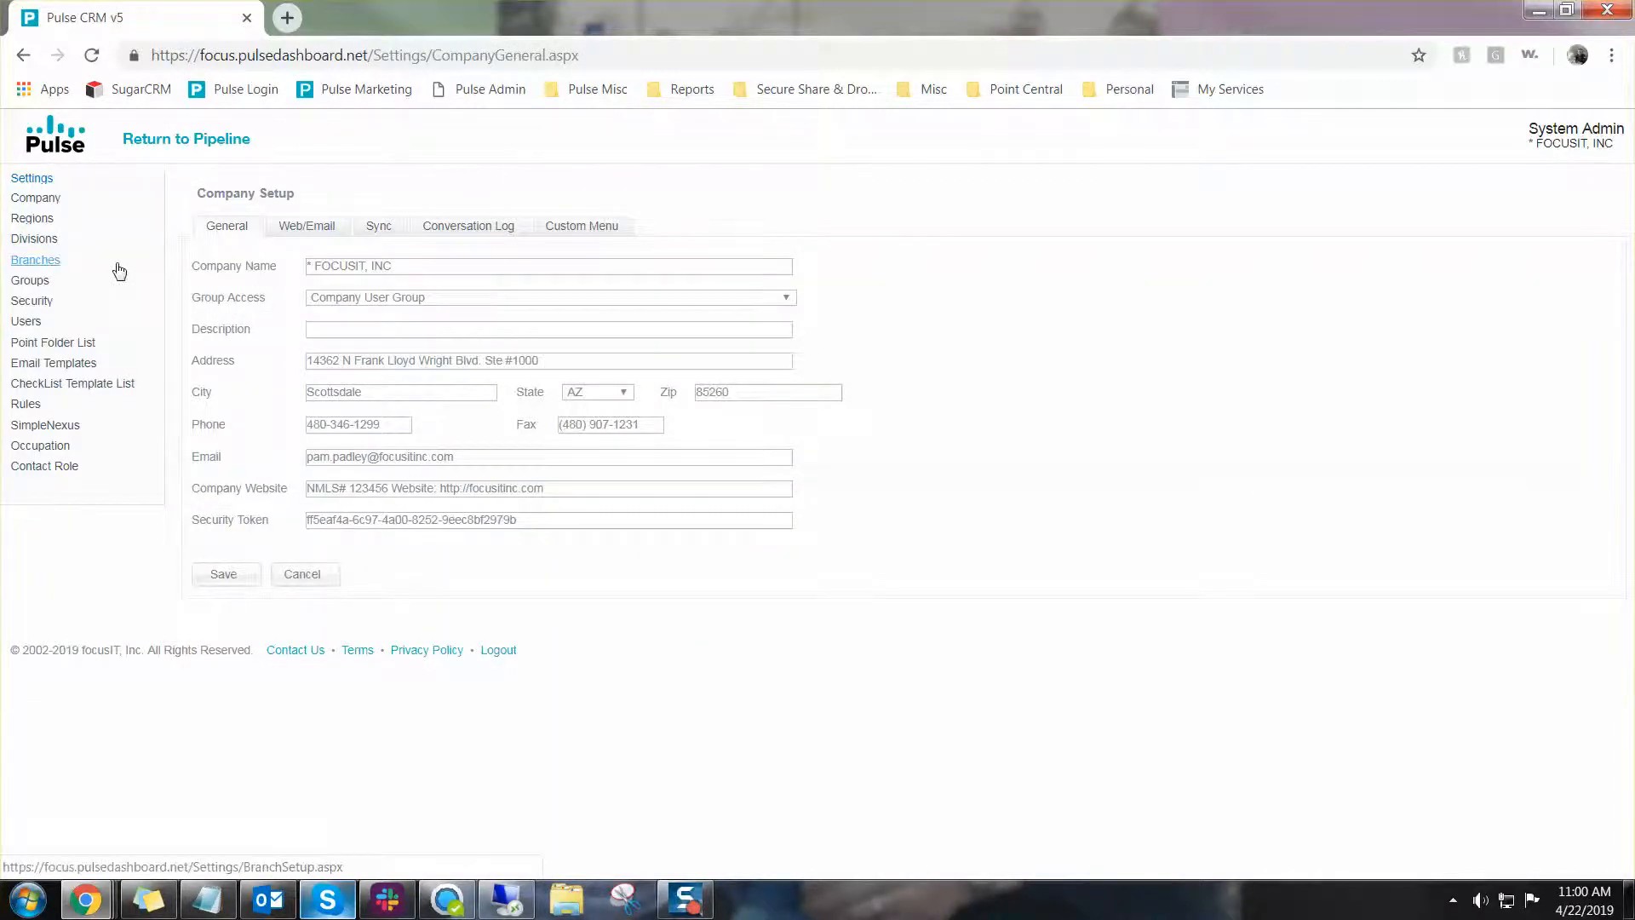
{"action": "left_click", "coordinate": [39, 260]}
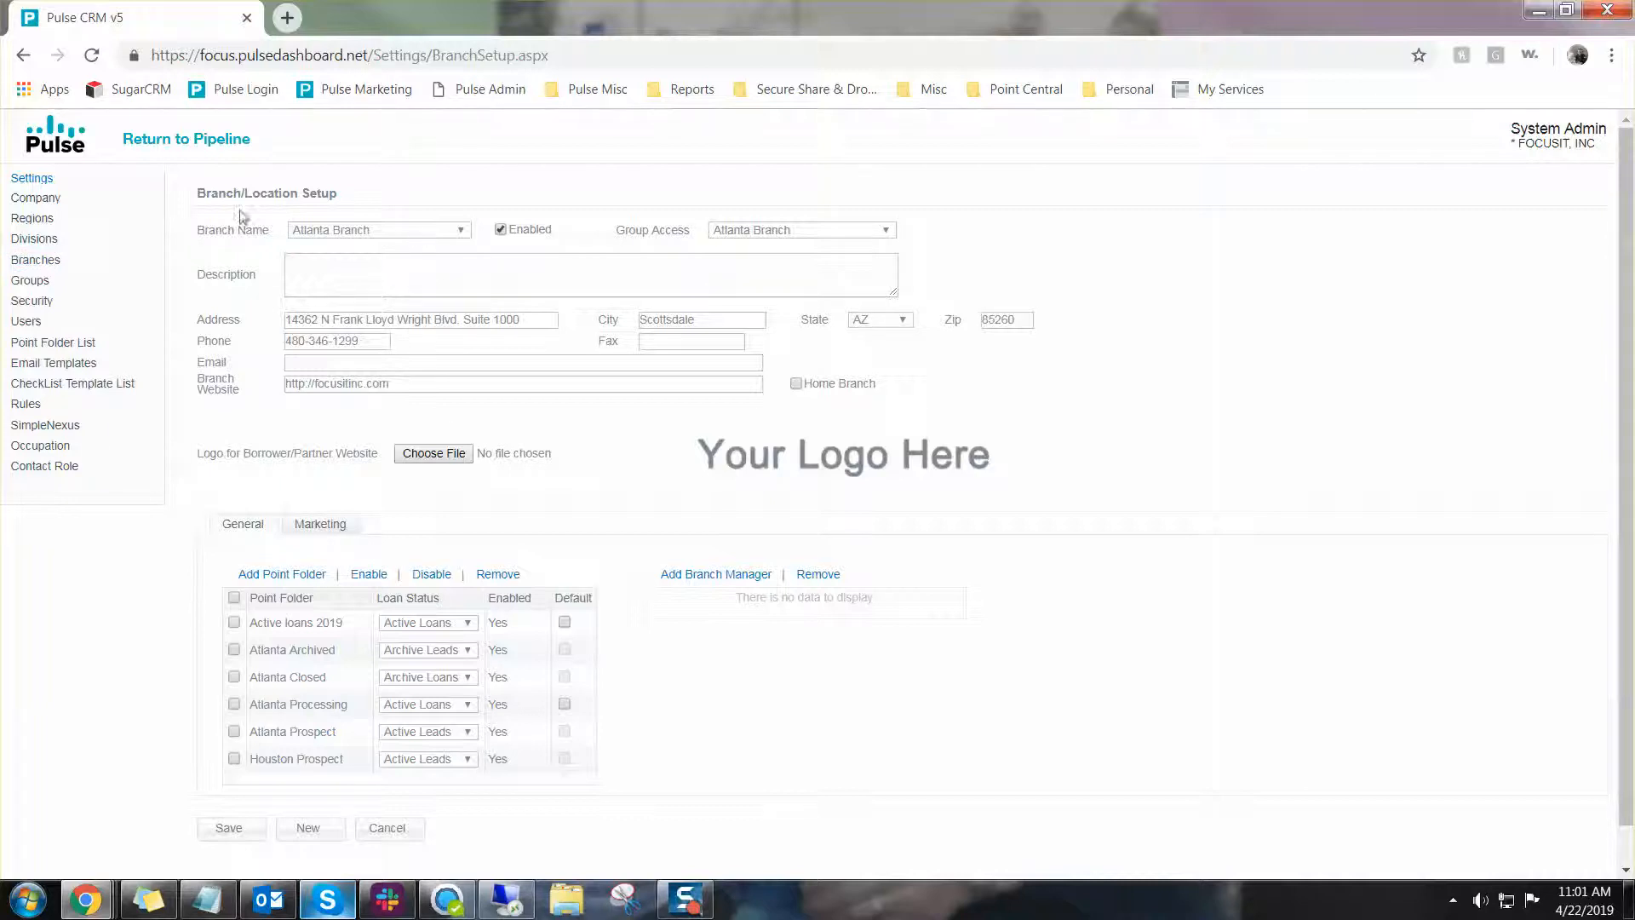
{"action": "left_click", "coordinate": [384, 229]}
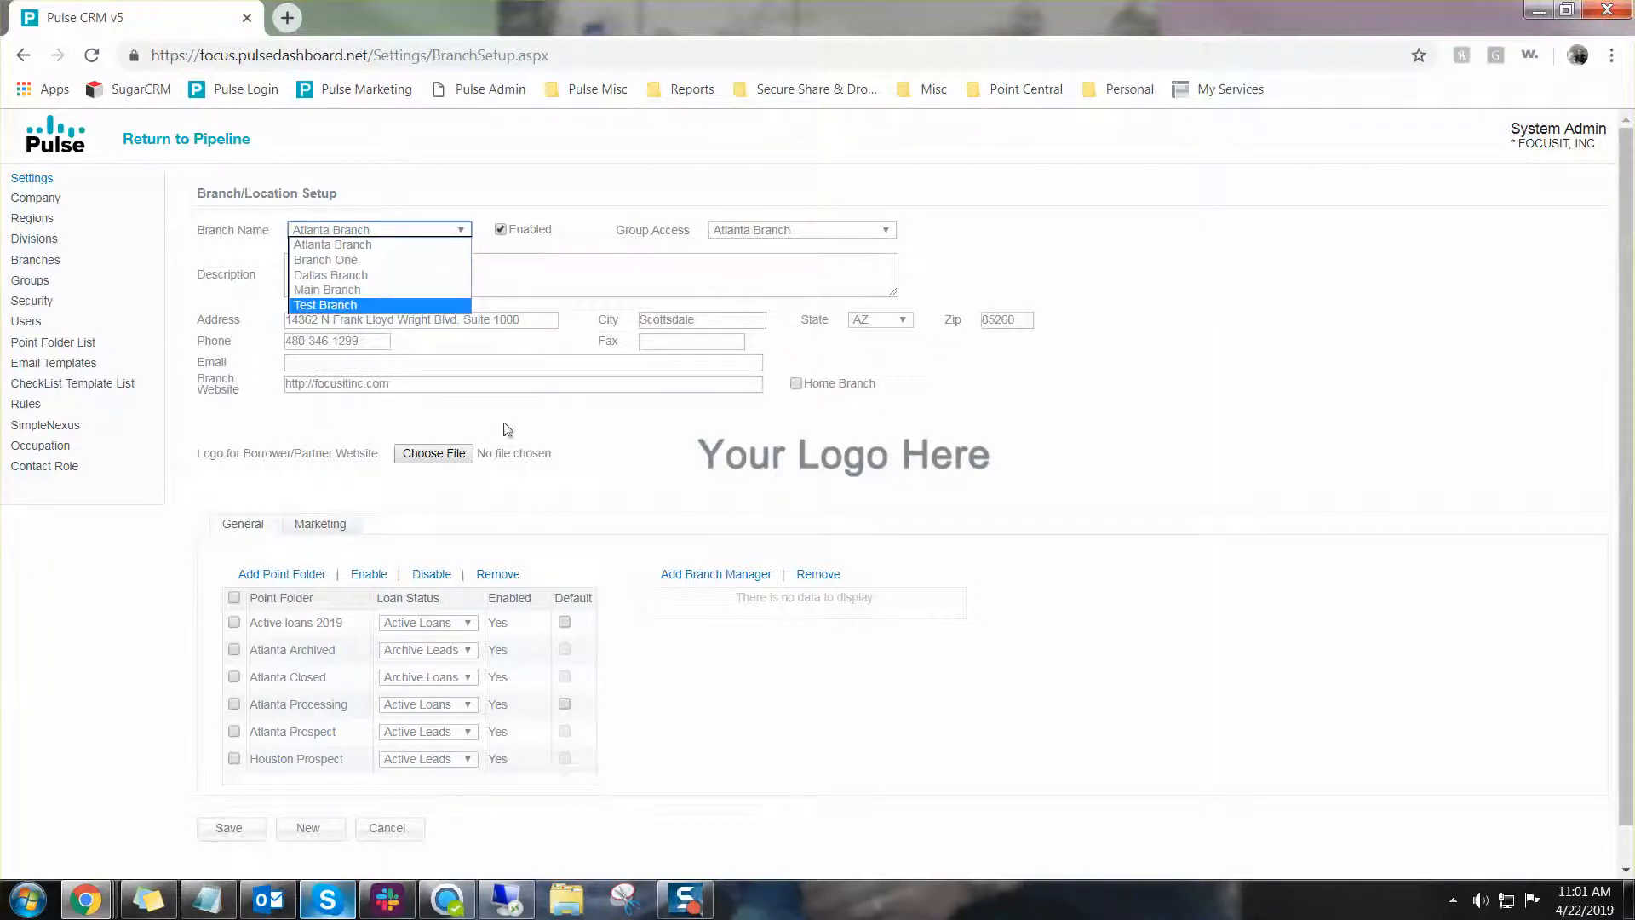
{"action": "left_click", "coordinate": [404, 307]}
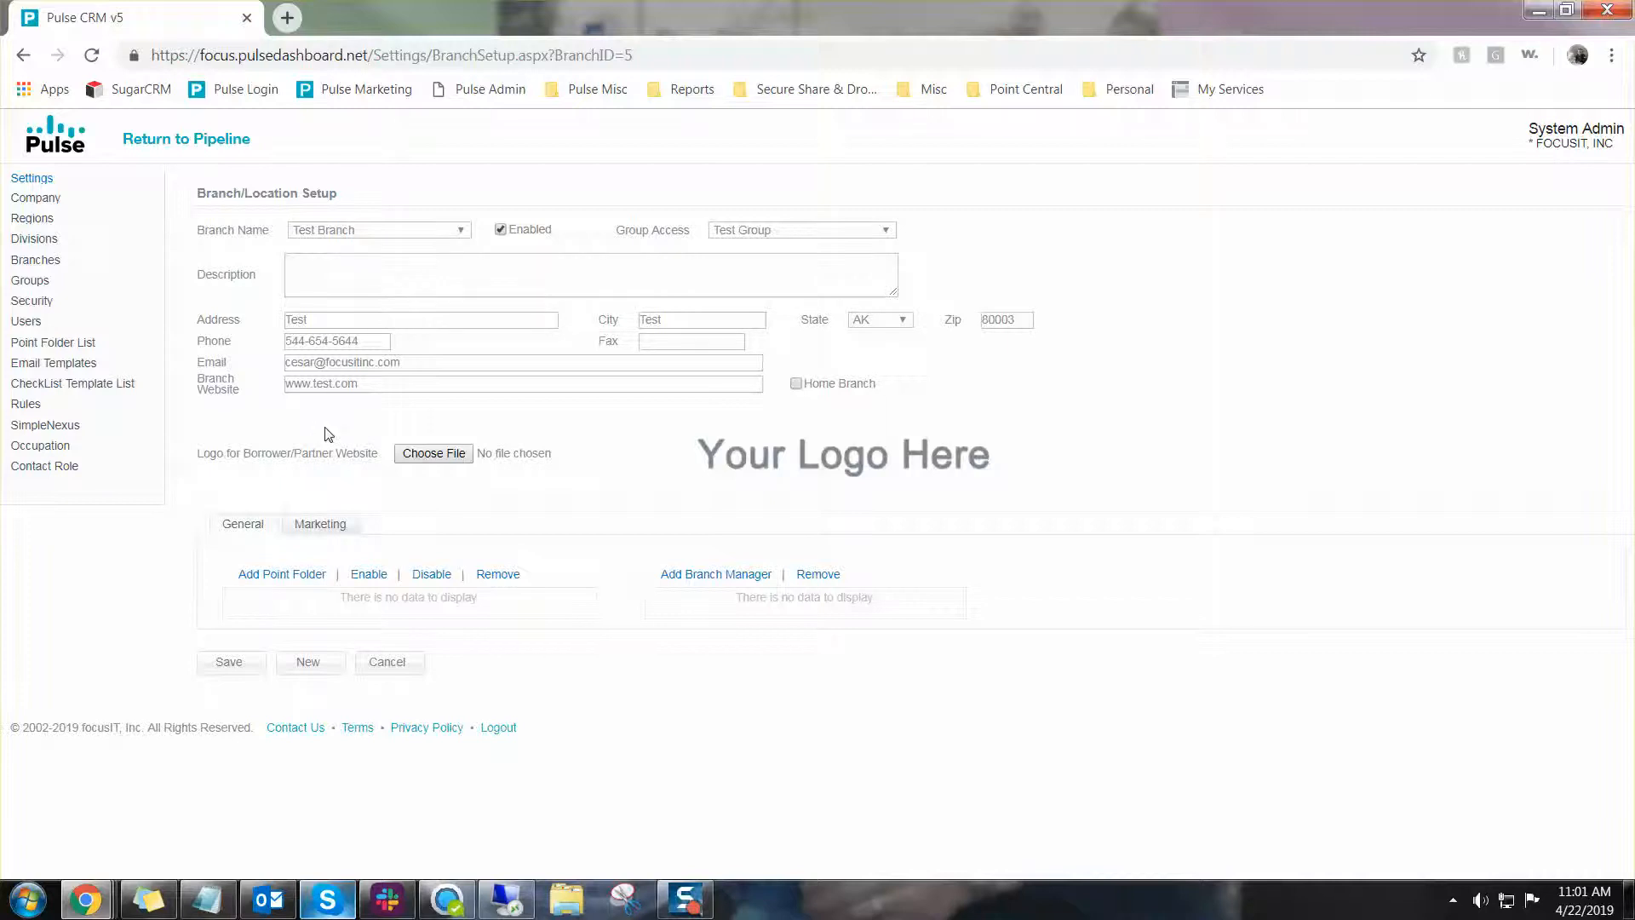
Add the Houston Archived, Houston Closed and Houston Processing point folders to Test Branch
{"action": "left_click", "coordinate": [305, 574]}
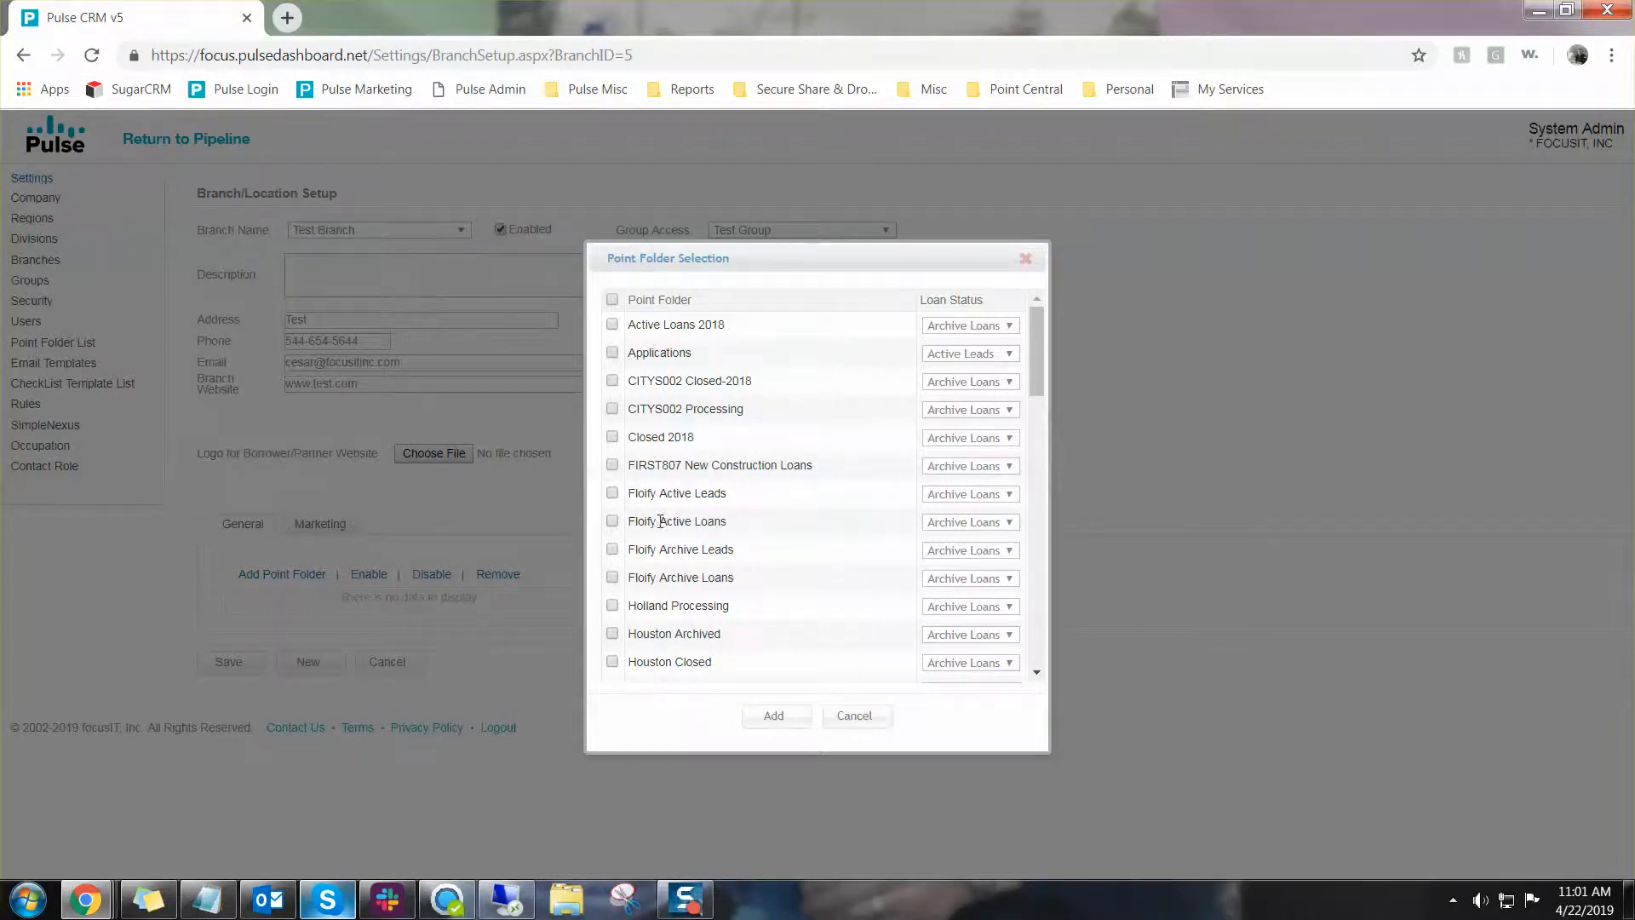
{"action": "scroll", "coordinate": [657, 528], "scroll_direction": "down", "scroll_amount": 1}
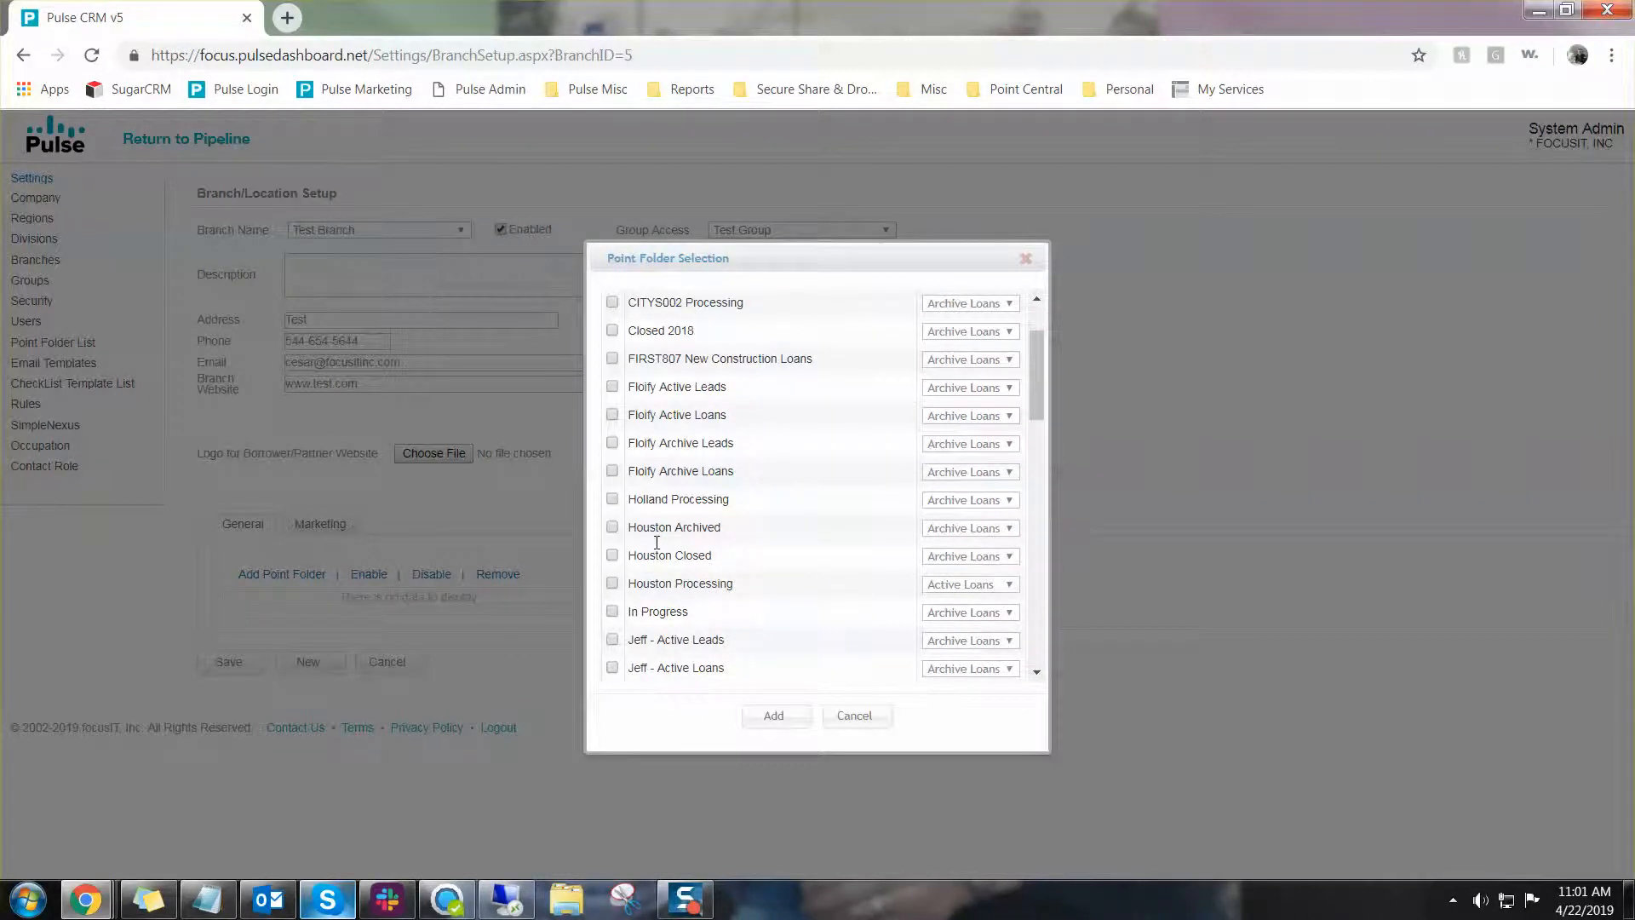
{"action": "left_click", "coordinate": [612, 527]}
{"action": "left_click", "coordinate": [612, 555]}
{"action": "left_click", "coordinate": [612, 583]}
{"action": "left_click", "coordinate": [774, 716]}
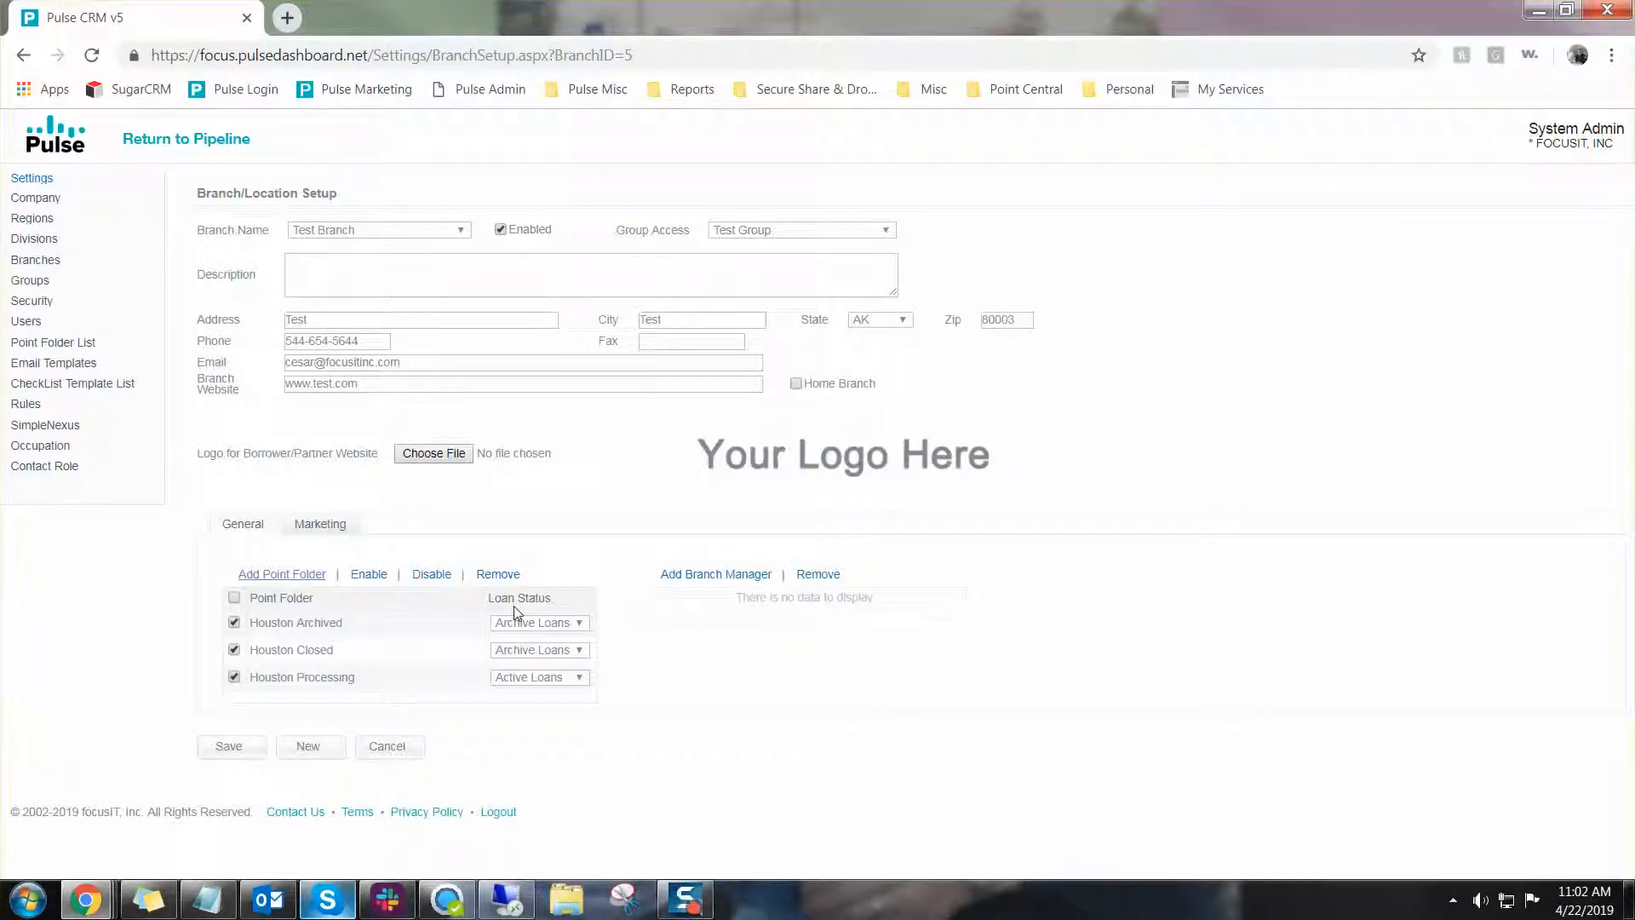
View the loan status options for the Houston Archived folder and switch to Point
{"action": "left_click", "coordinate": [584, 623]}
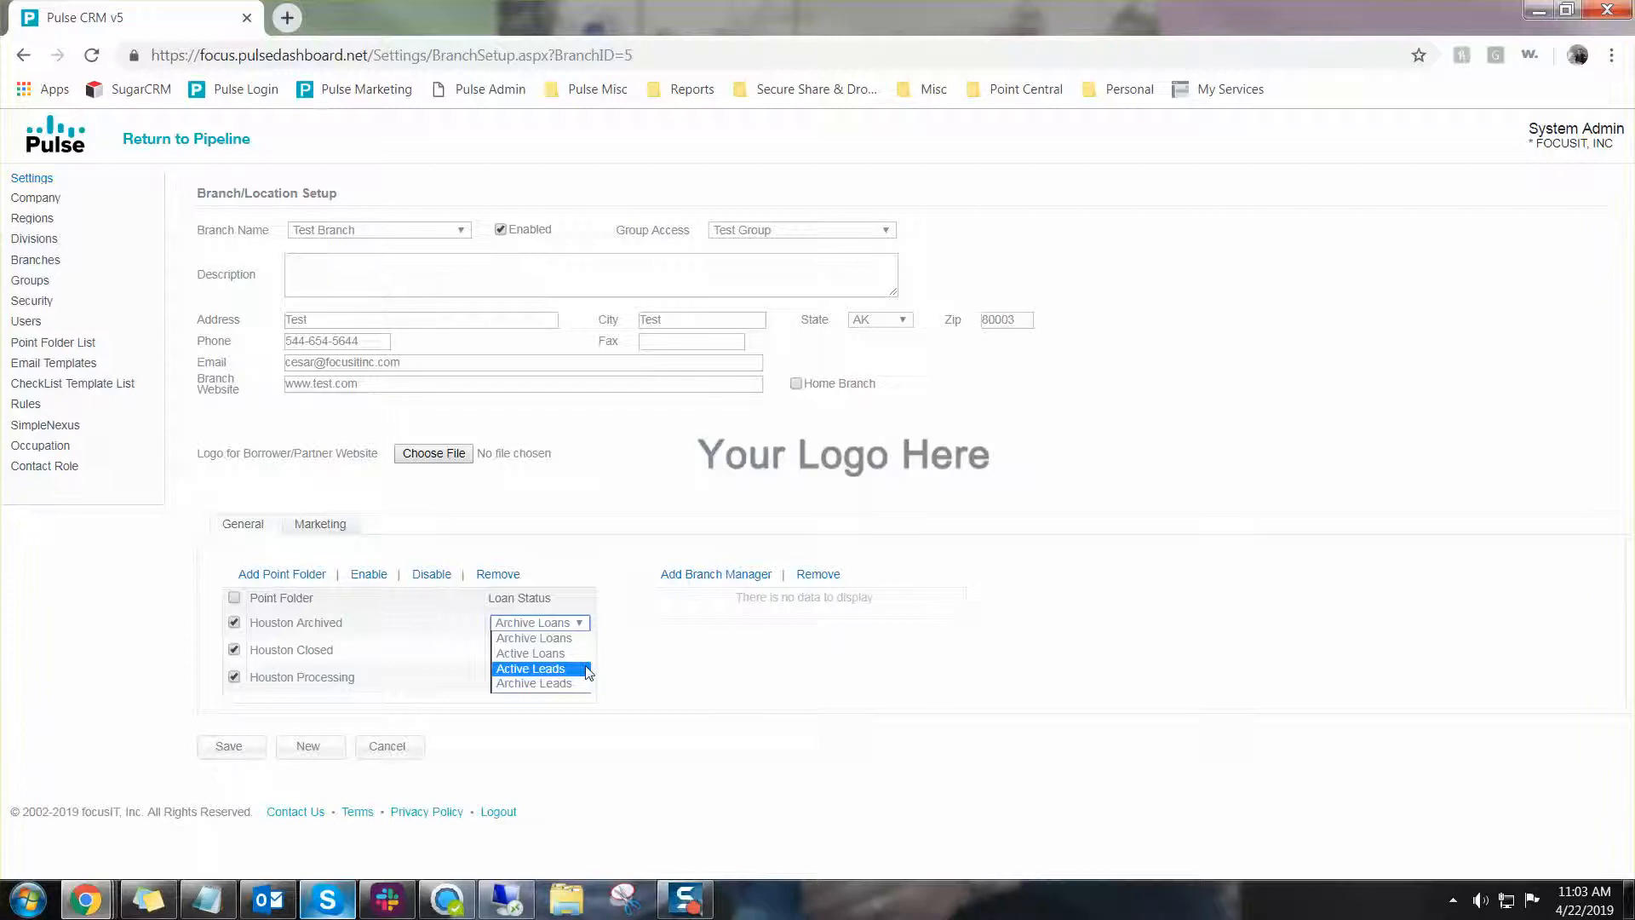
{"action": "left_click", "coordinate": [28, 900]}
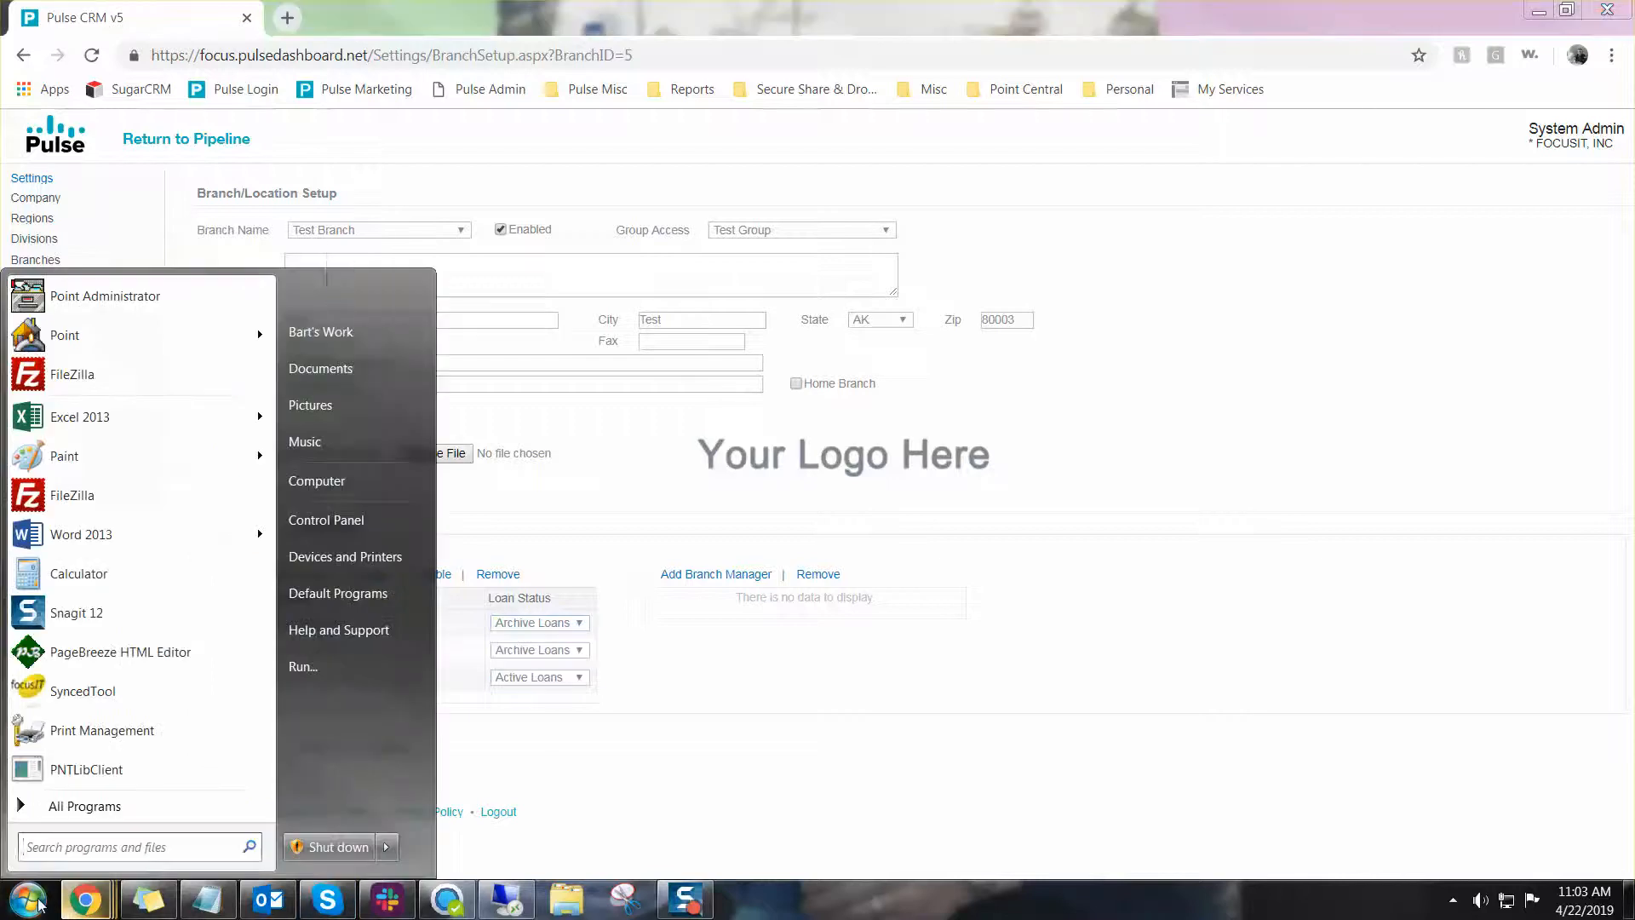
{"action": "left_click", "coordinate": [111, 335]}
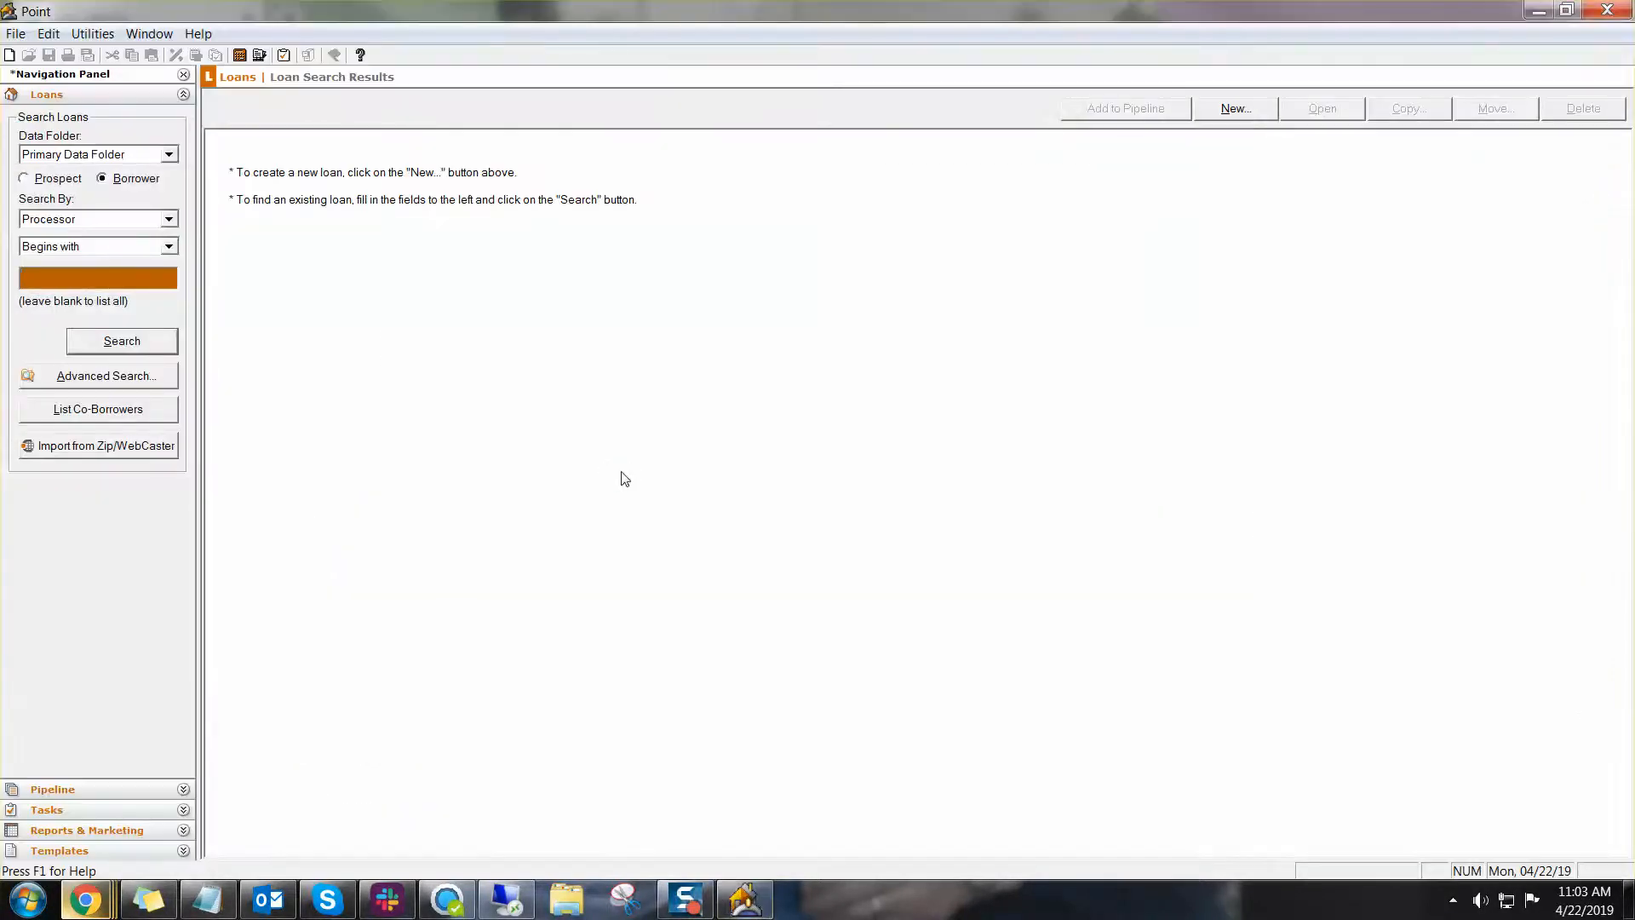
Examine the Prospect and Borrower search types and the data folder list in Point, and return to Pulse CRM
{"action": "left_click", "coordinate": [43, 179]}
{"action": "left_click", "coordinate": [107, 181]}
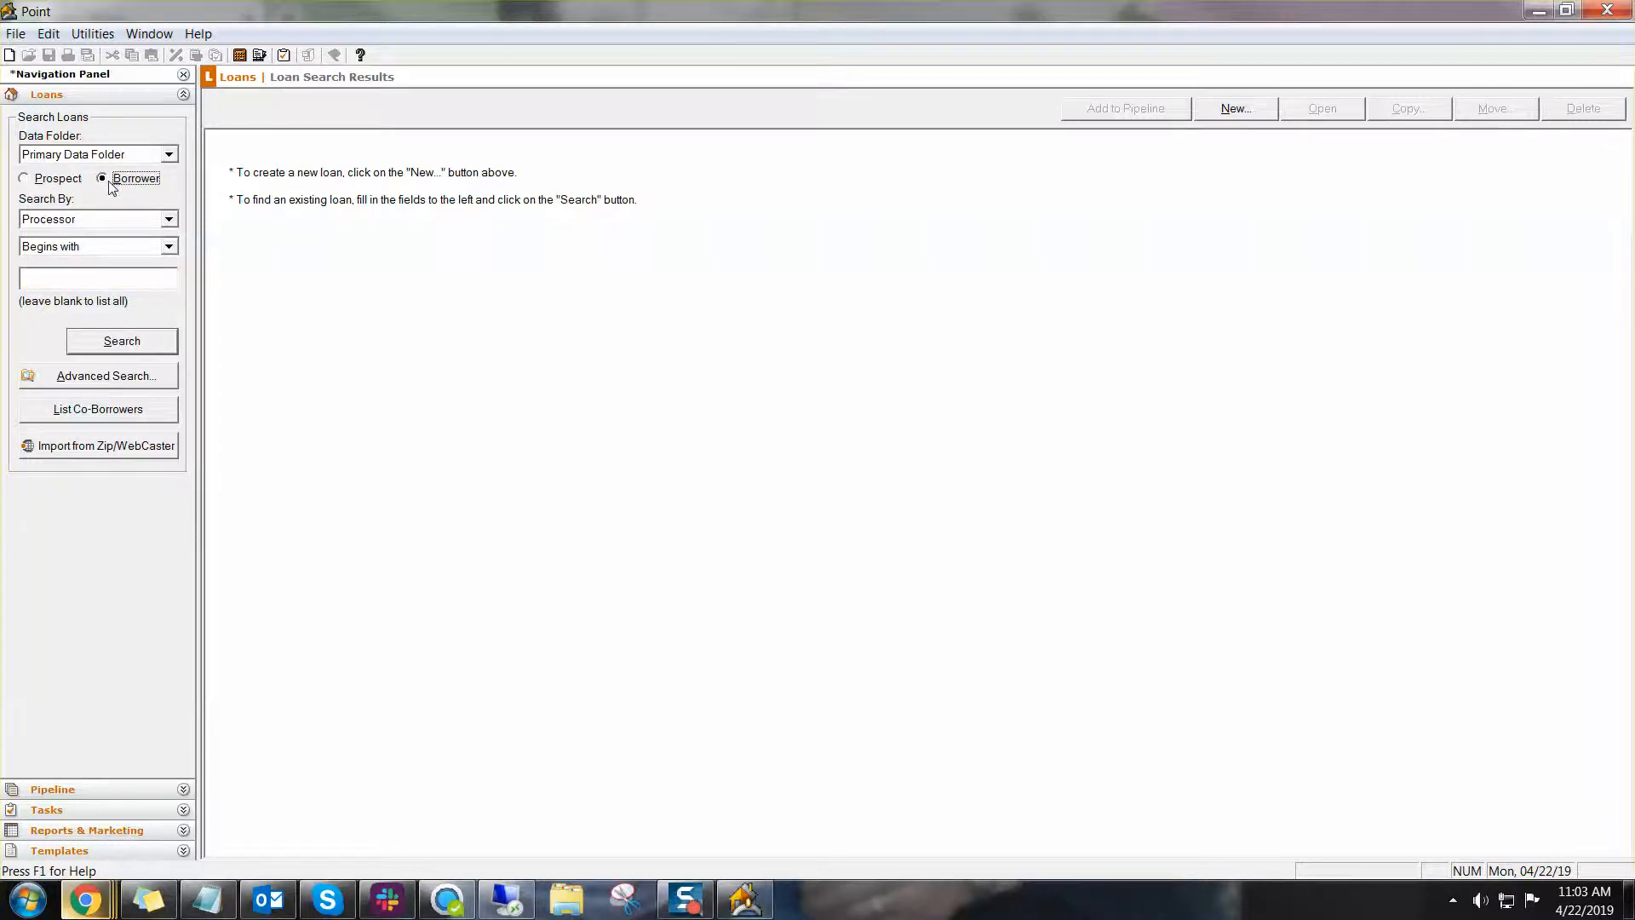
{"action": "left_click", "coordinate": [47, 179]}
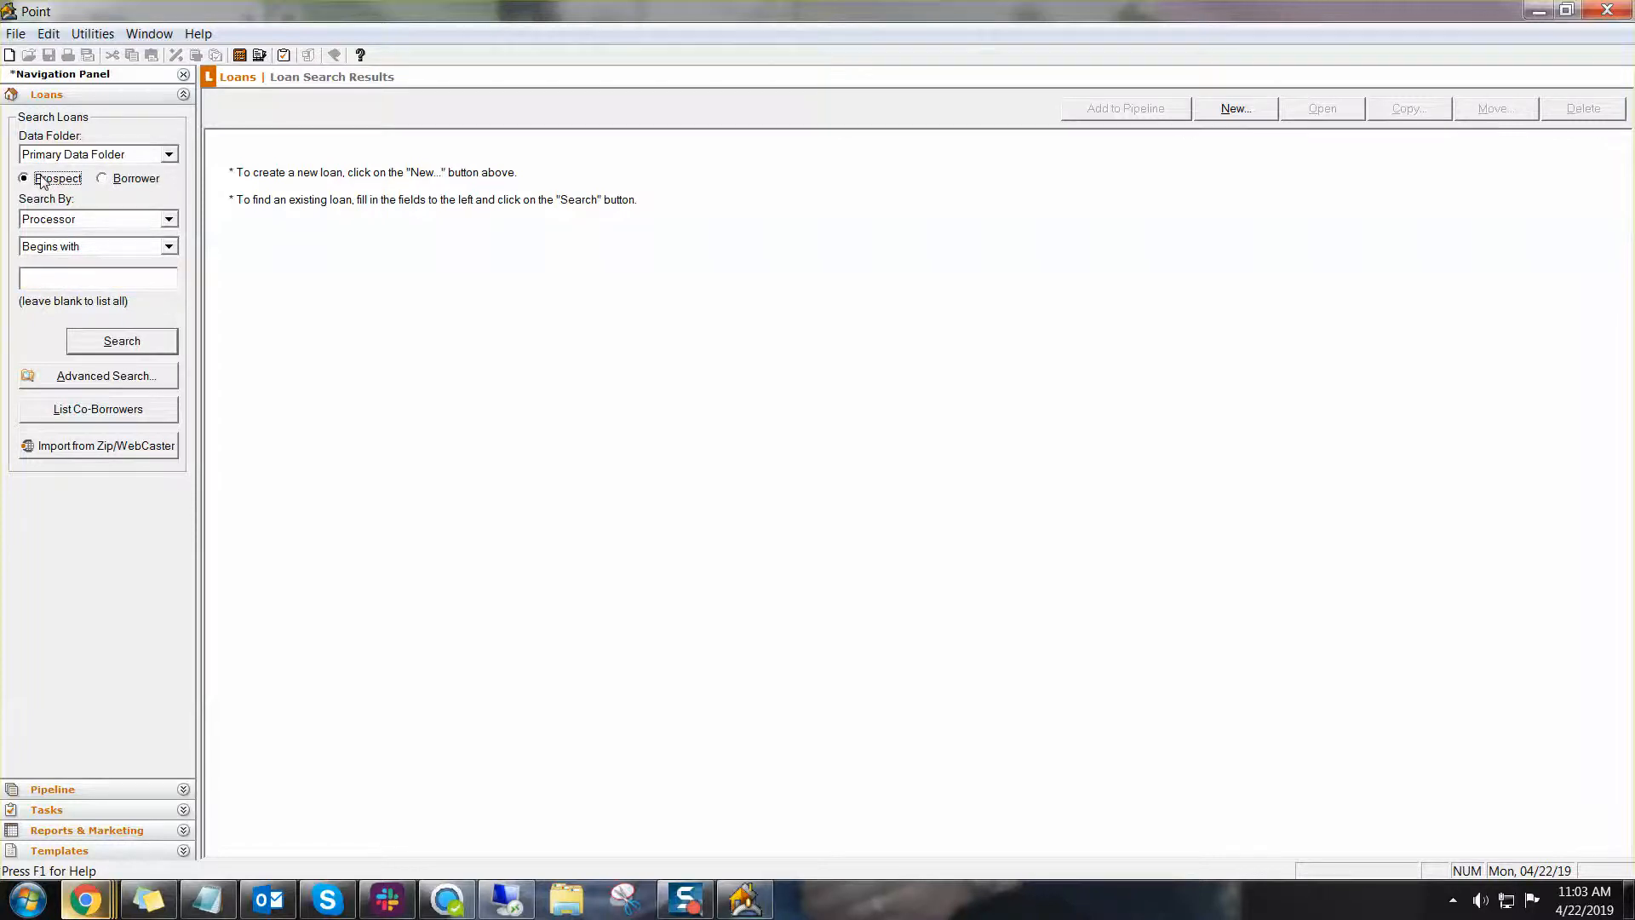
{"action": "left_click", "coordinate": [155, 158]}
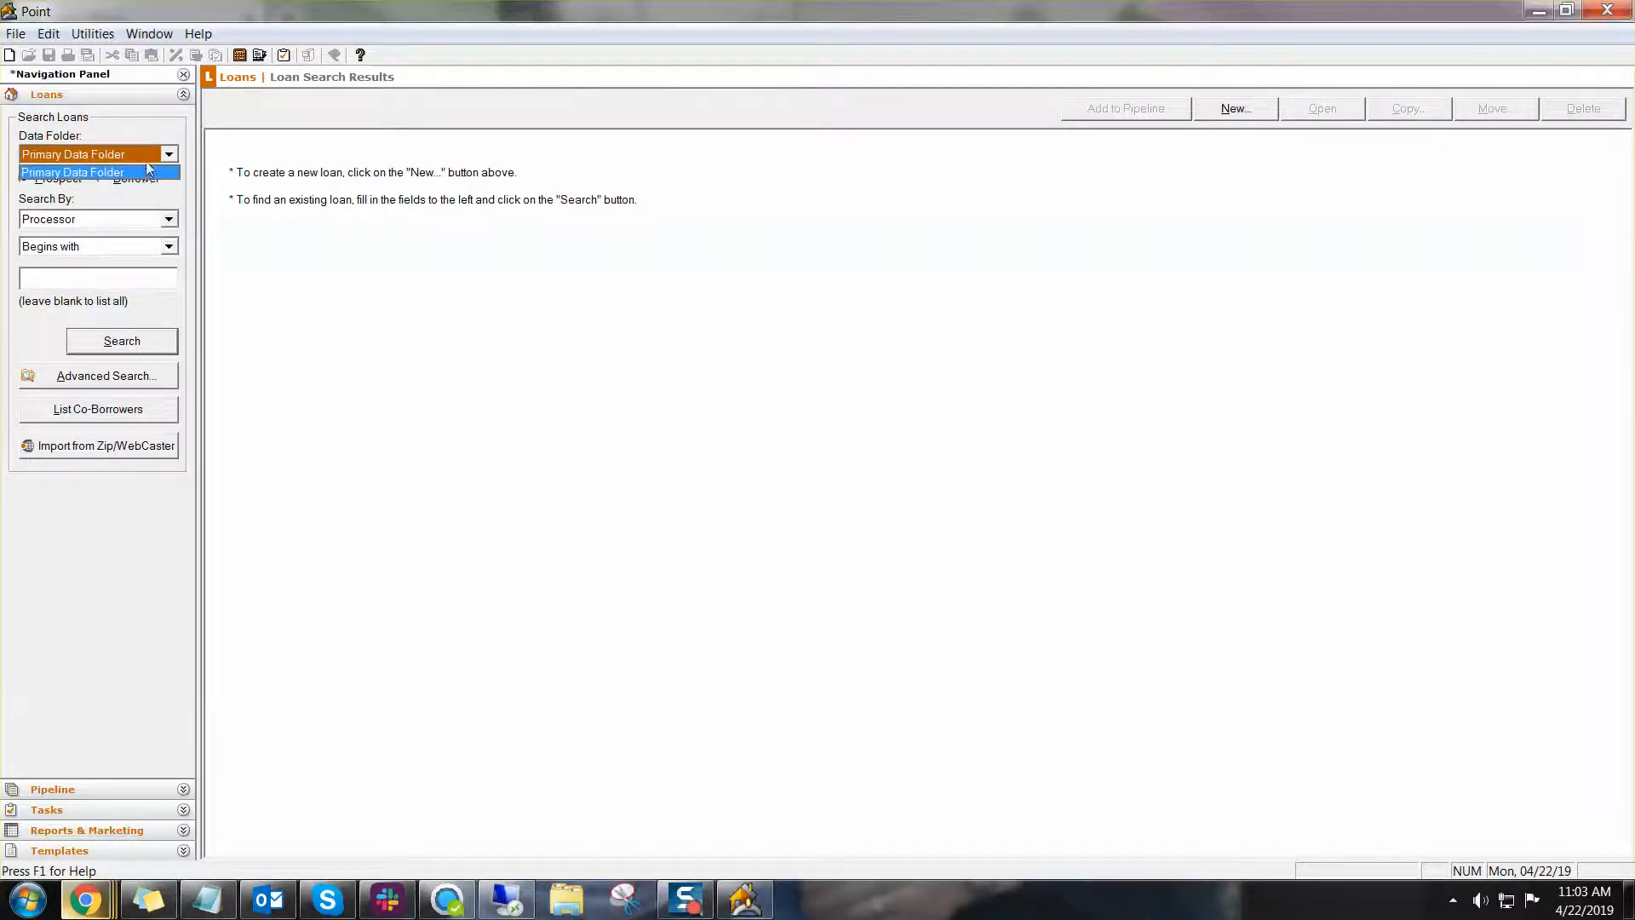
{"action": "left_click", "coordinate": [231, 213]}
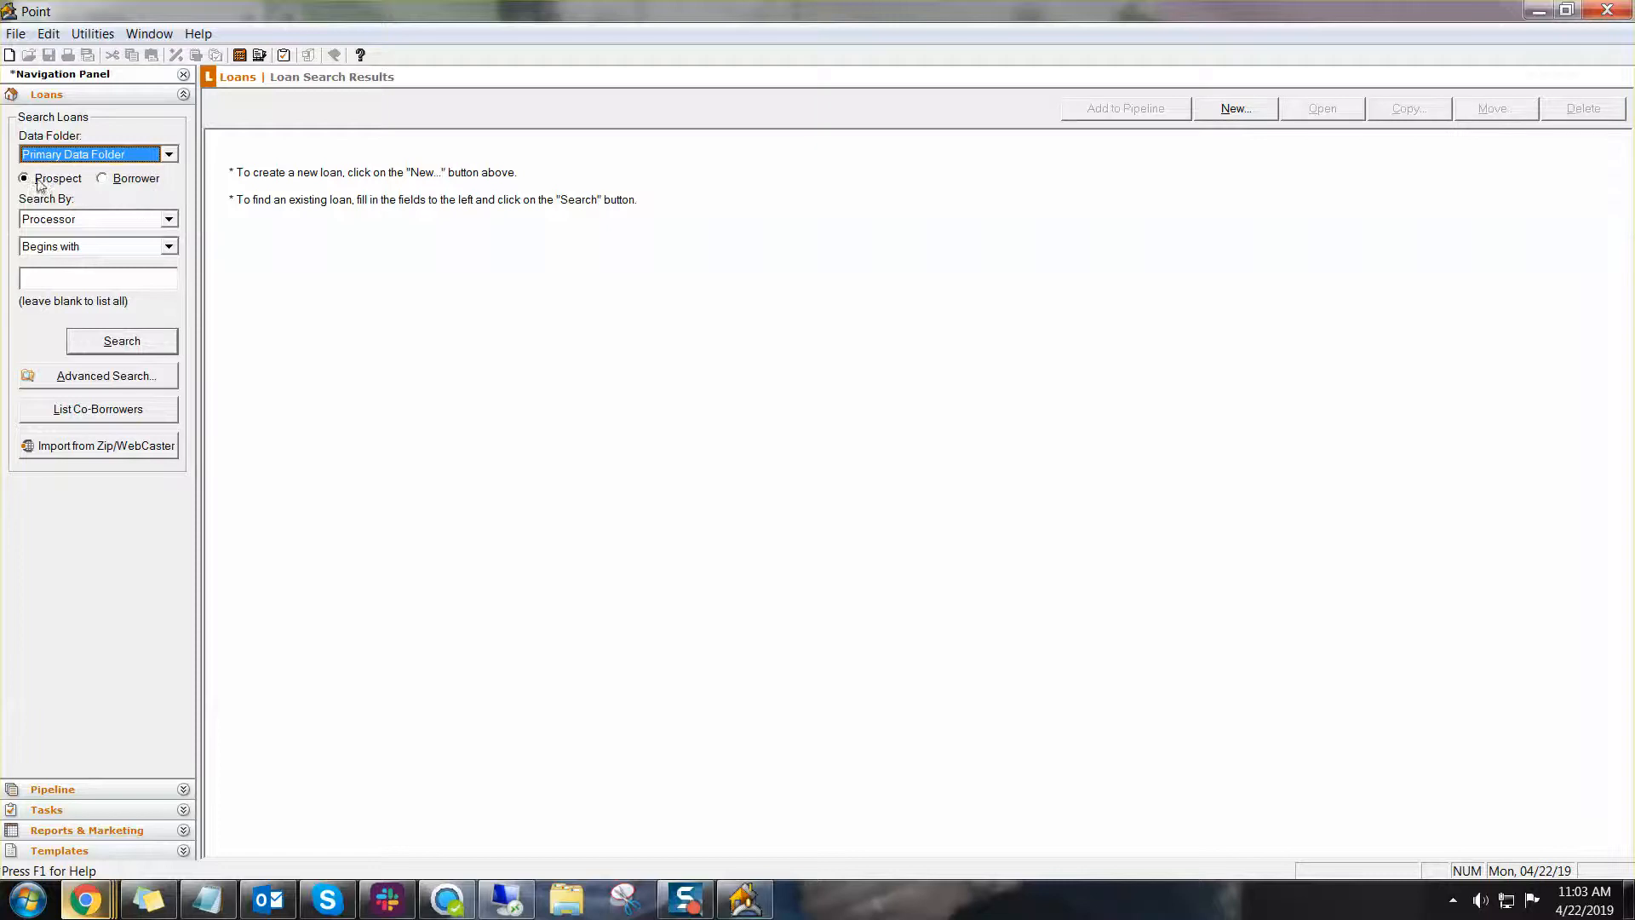
{"action": "left_click", "coordinate": [119, 180]}
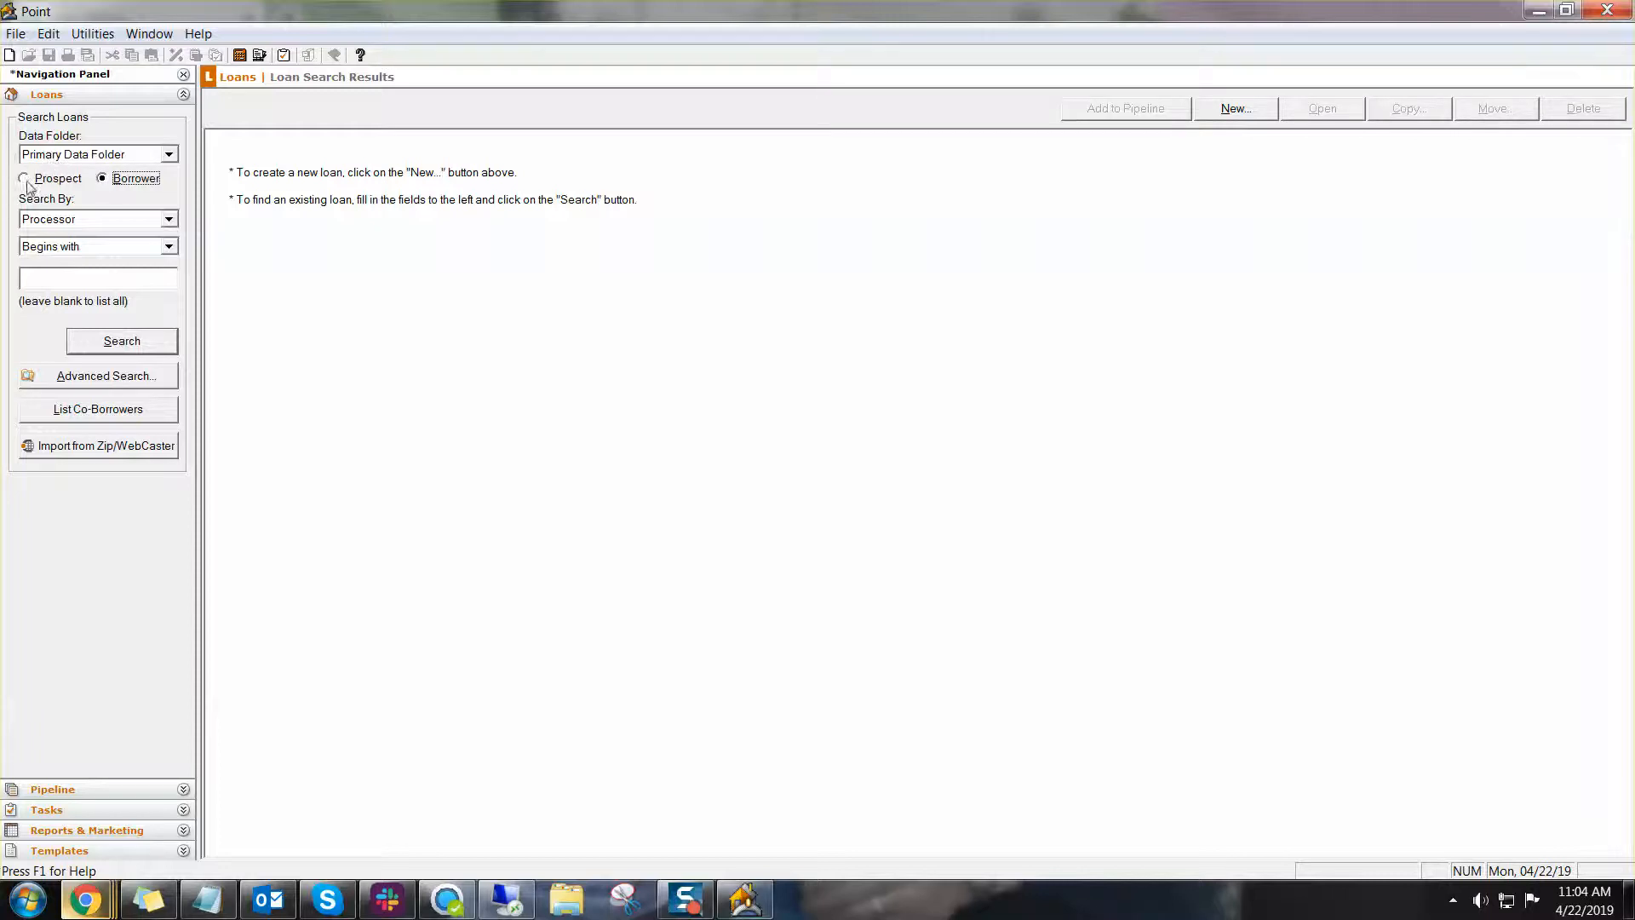
{"action": "left_click", "coordinate": [33, 181]}
{"action": "left_click", "coordinate": [123, 180]}
{"action": "left_click", "coordinate": [68, 179]}
{"action": "left_click", "coordinate": [81, 157]}
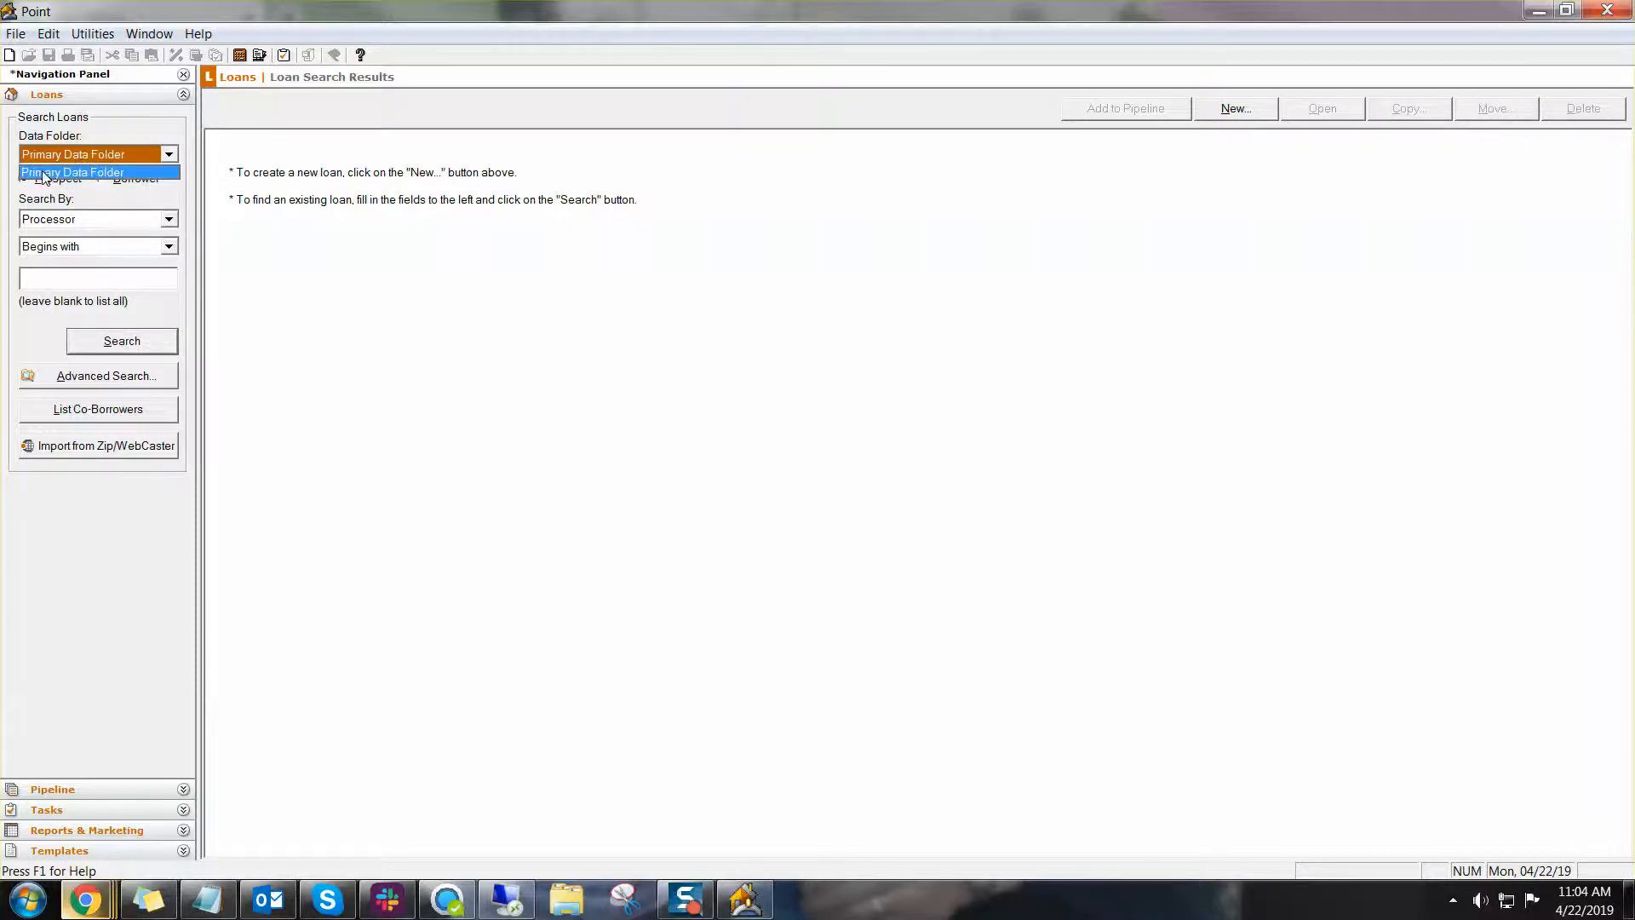
{"action": "left_click", "coordinate": [93, 174]}
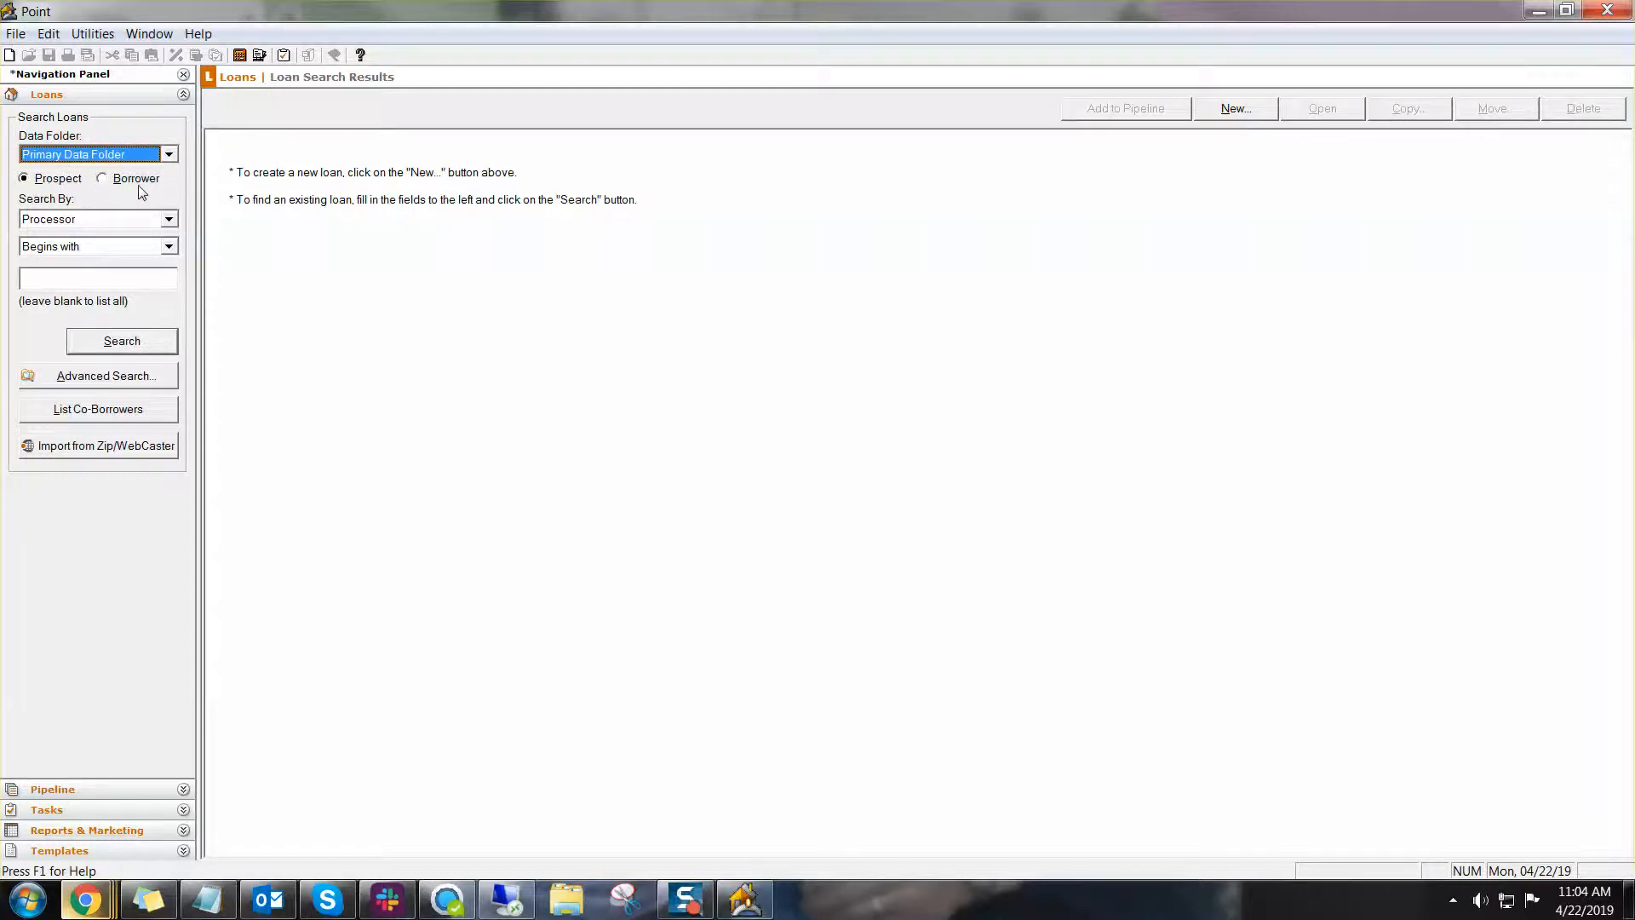
{"action": "left_click", "coordinate": [1538, 14]}
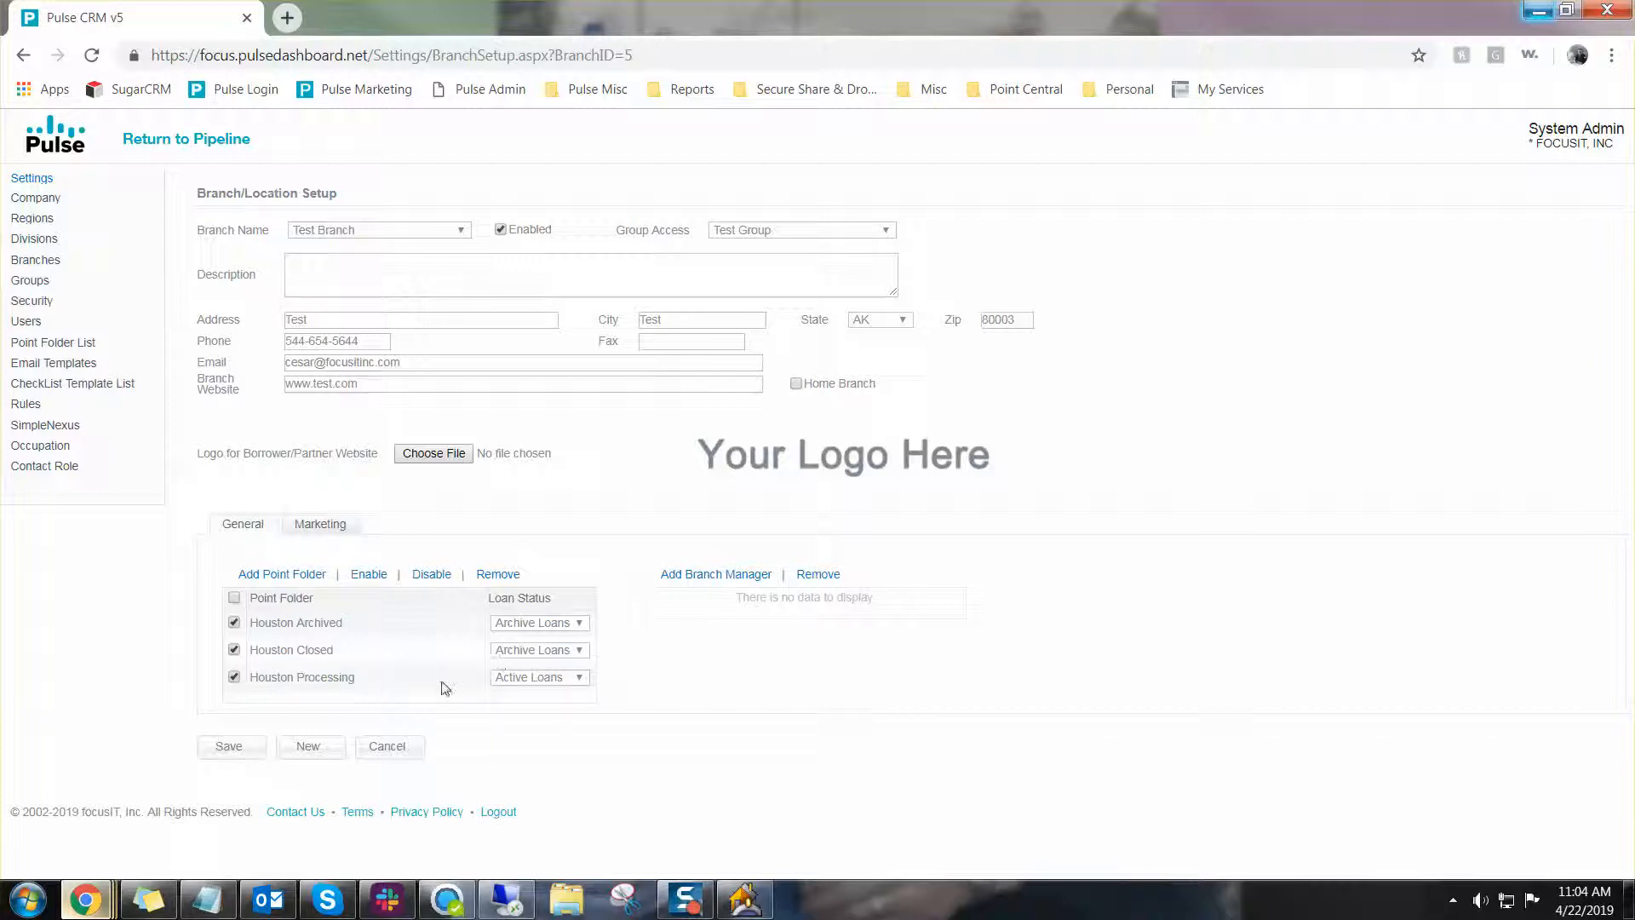
Review the loan status options for Houston Archived and Houston Processing, and save the branch with its added folders
{"action": "left_click", "coordinate": [576, 629]}
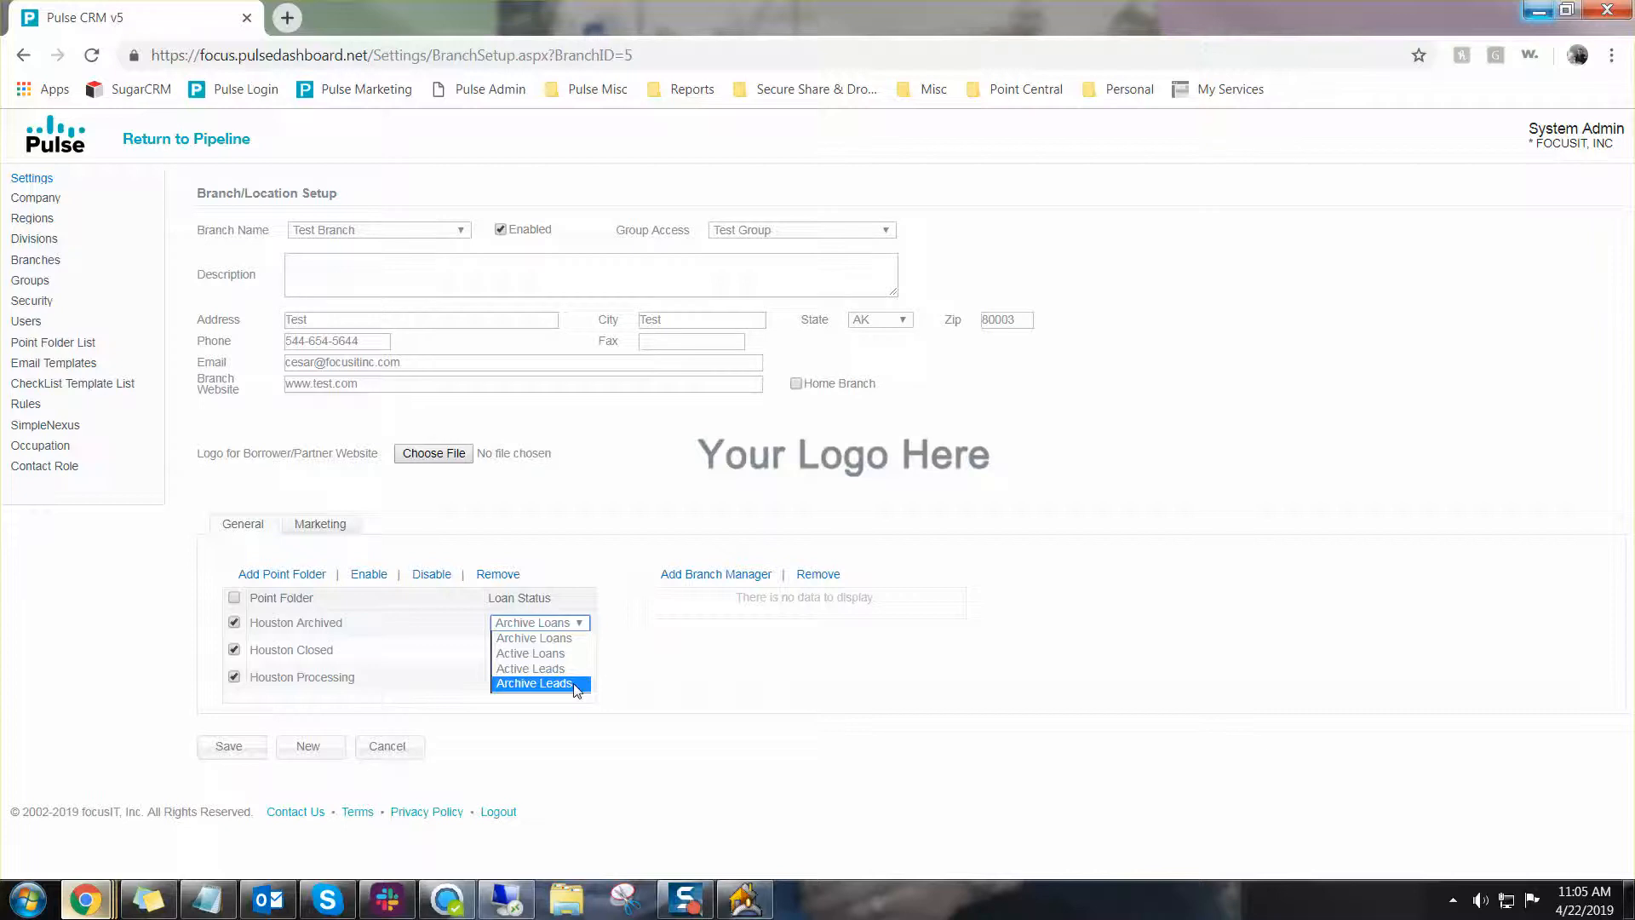
{"action": "left_click", "coordinate": [564, 740]}
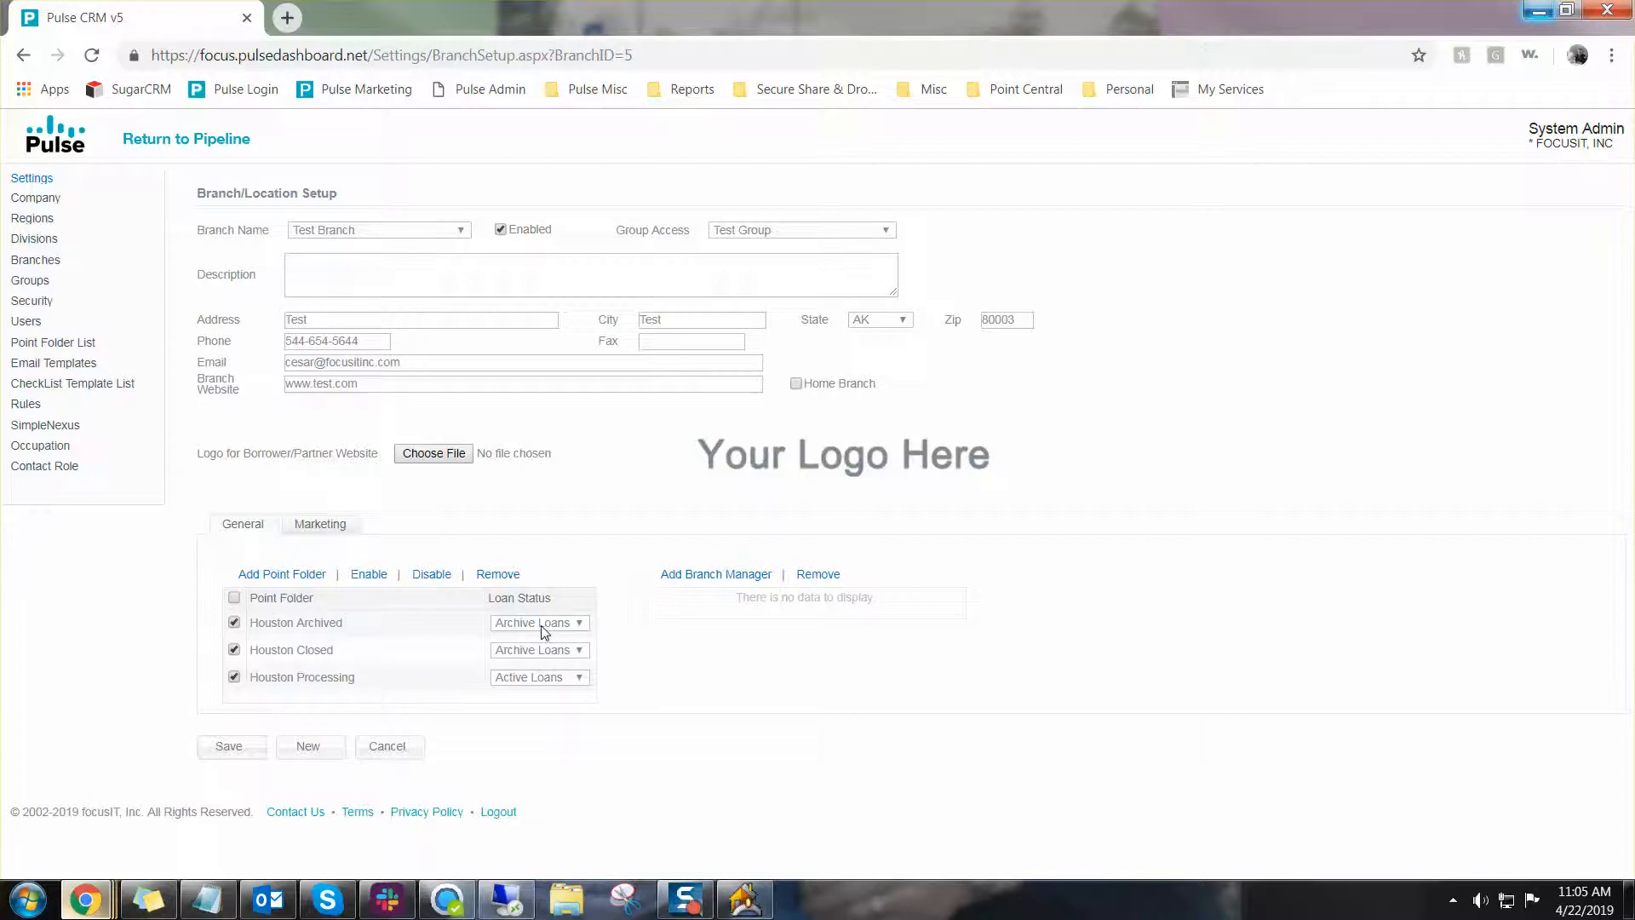
{"action": "left_click", "coordinate": [523, 677]}
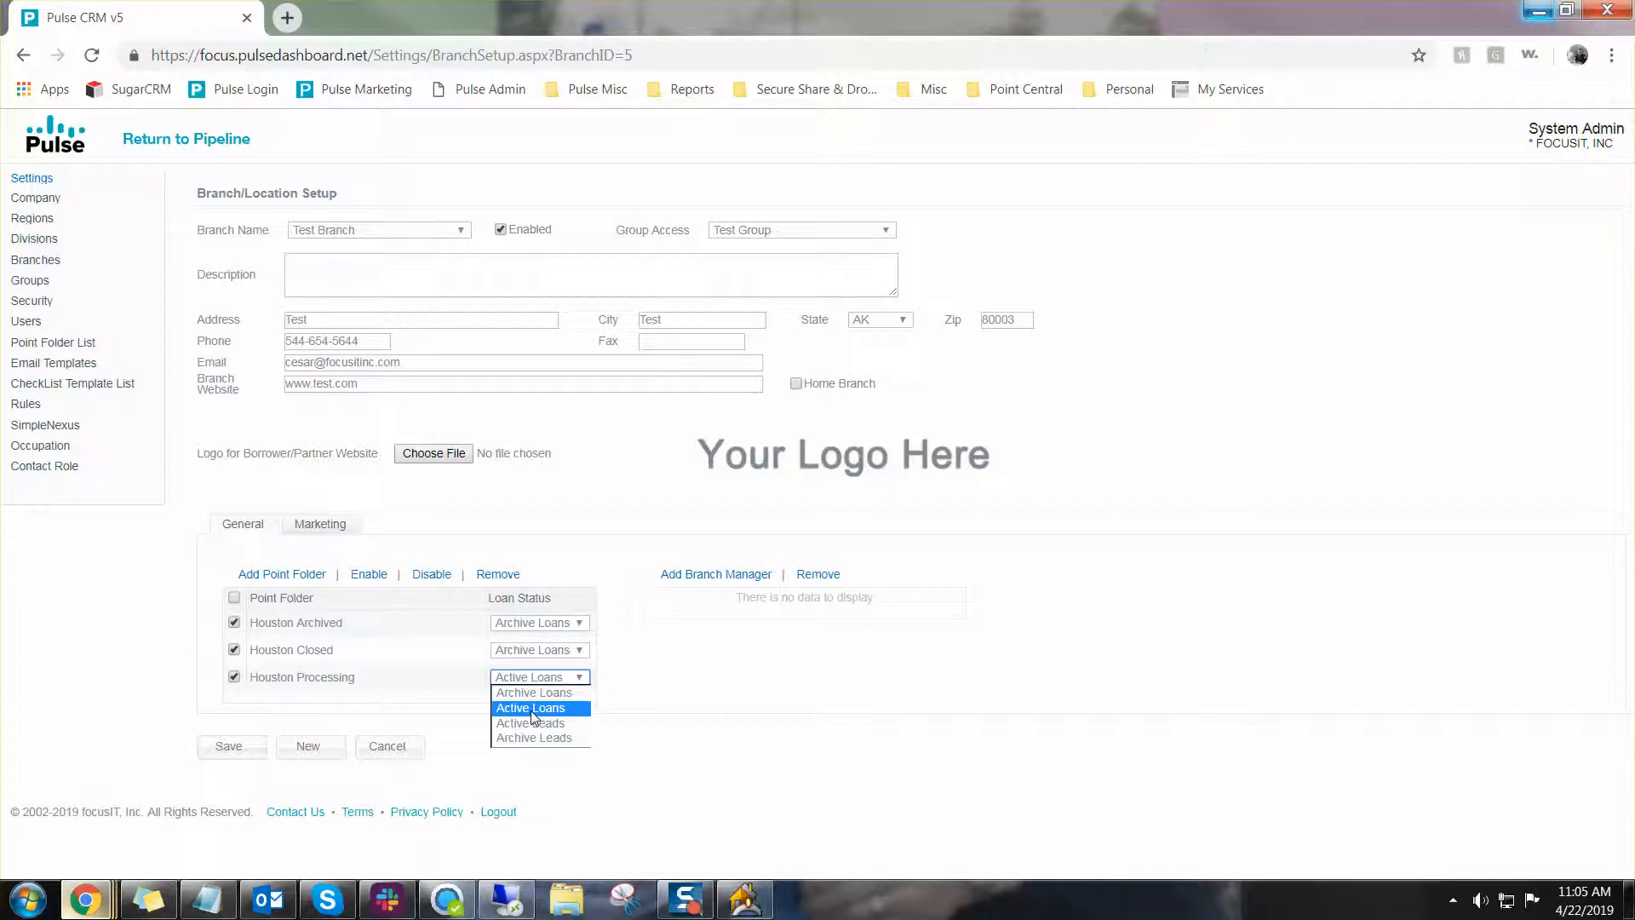
{"action": "triple_click", "coordinate": [446, 711]}
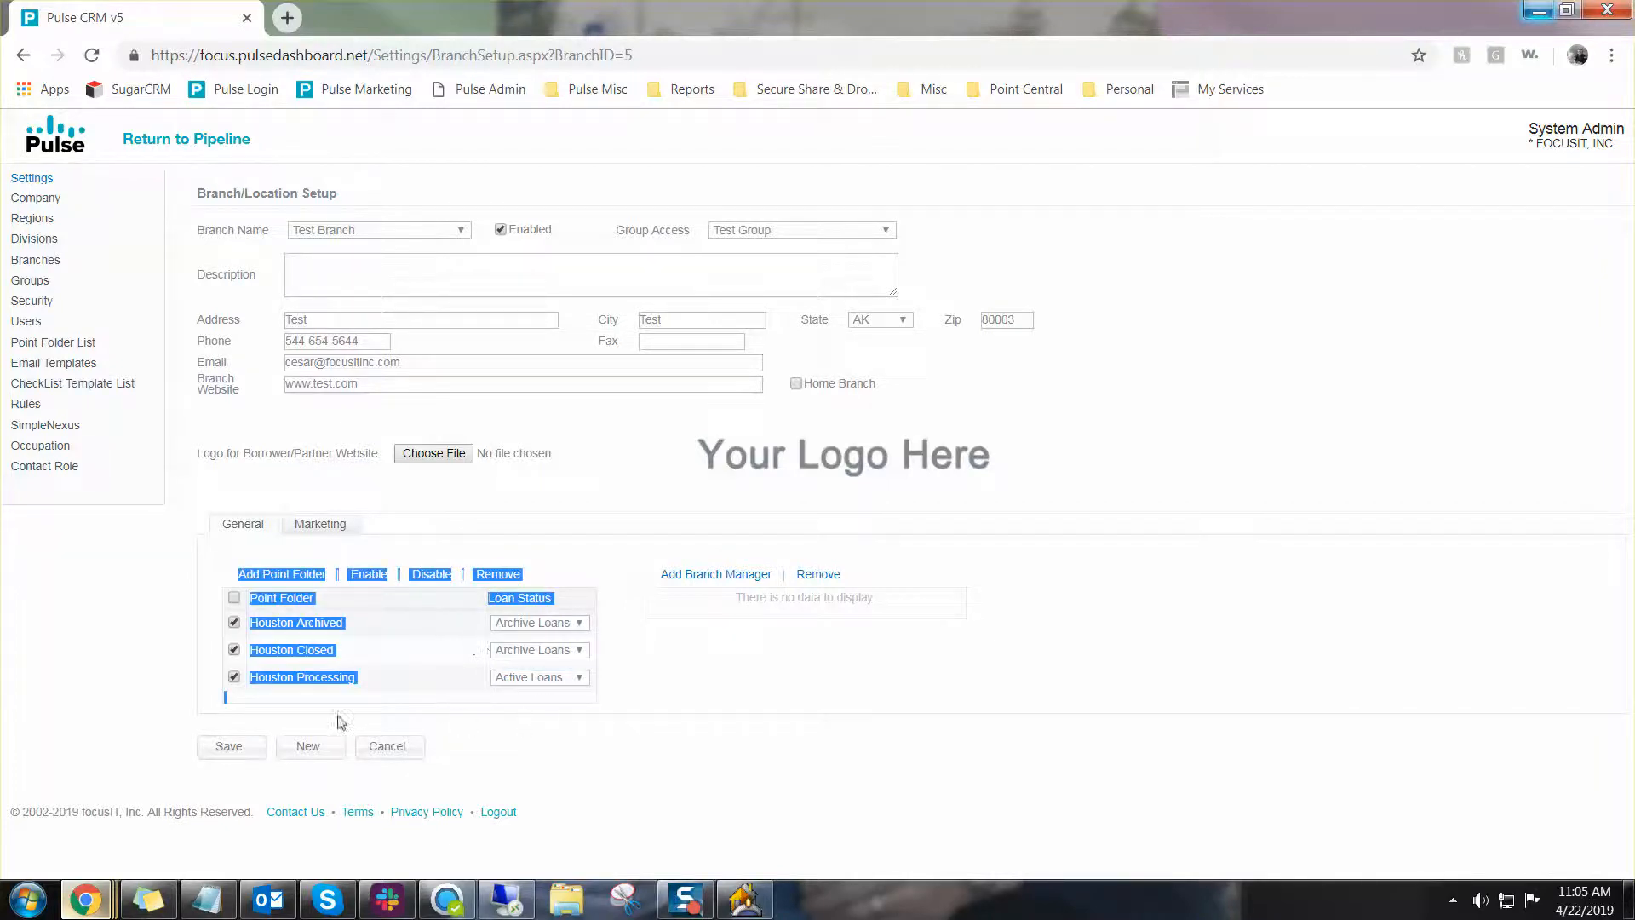
{"action": "left_click", "coordinate": [243, 754]}
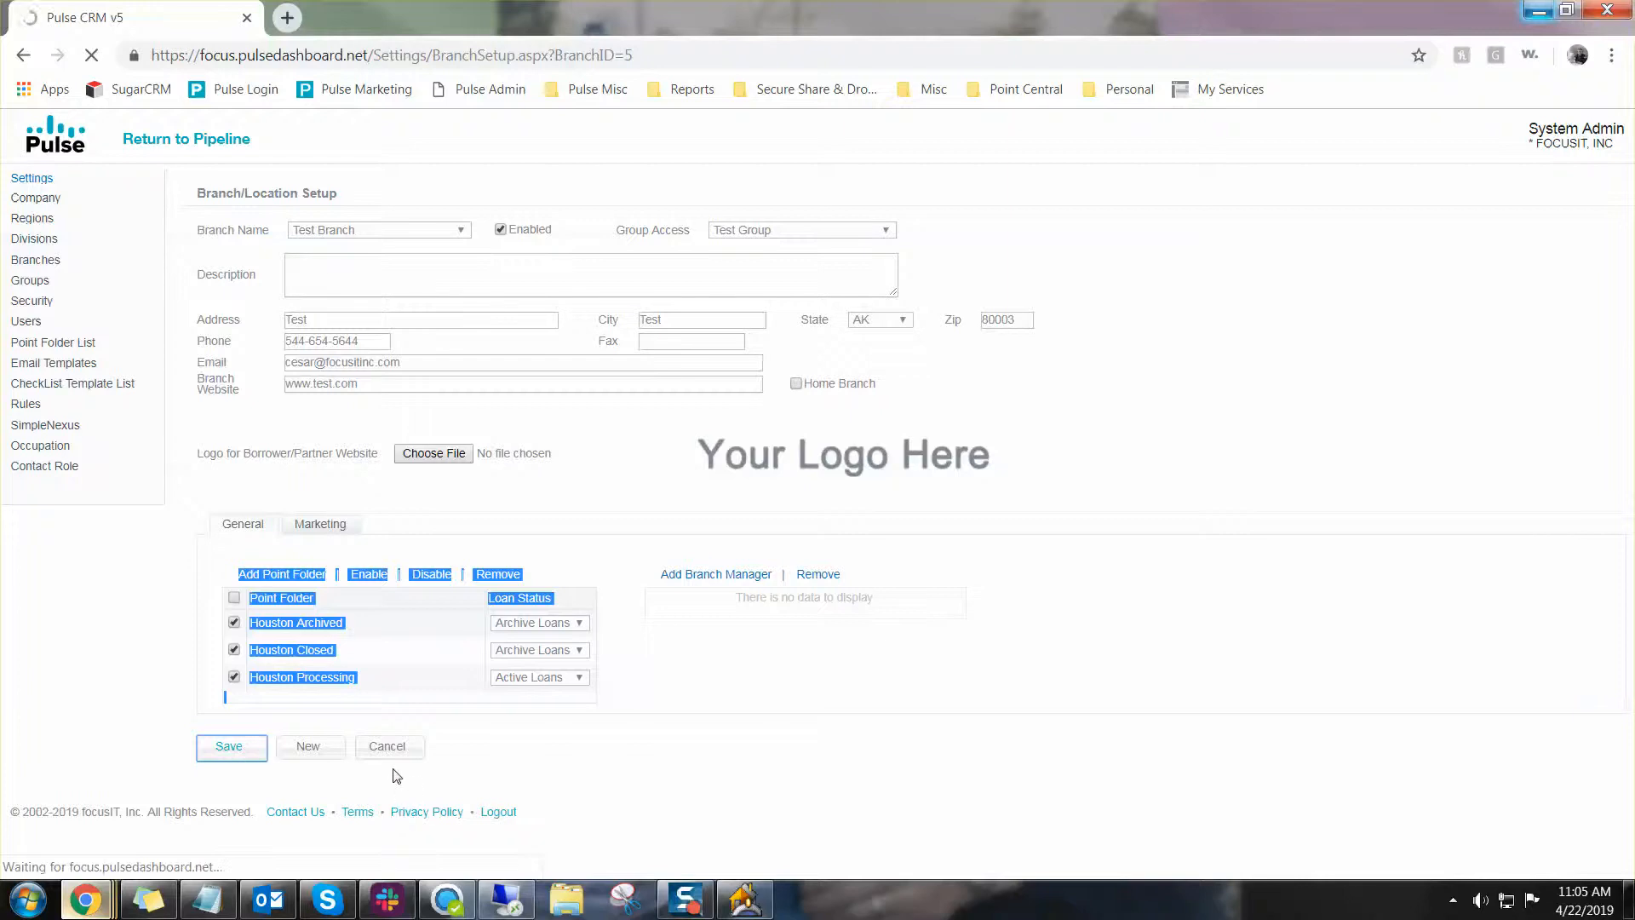
{"action": "left_click", "coordinate": [1005, 177]}
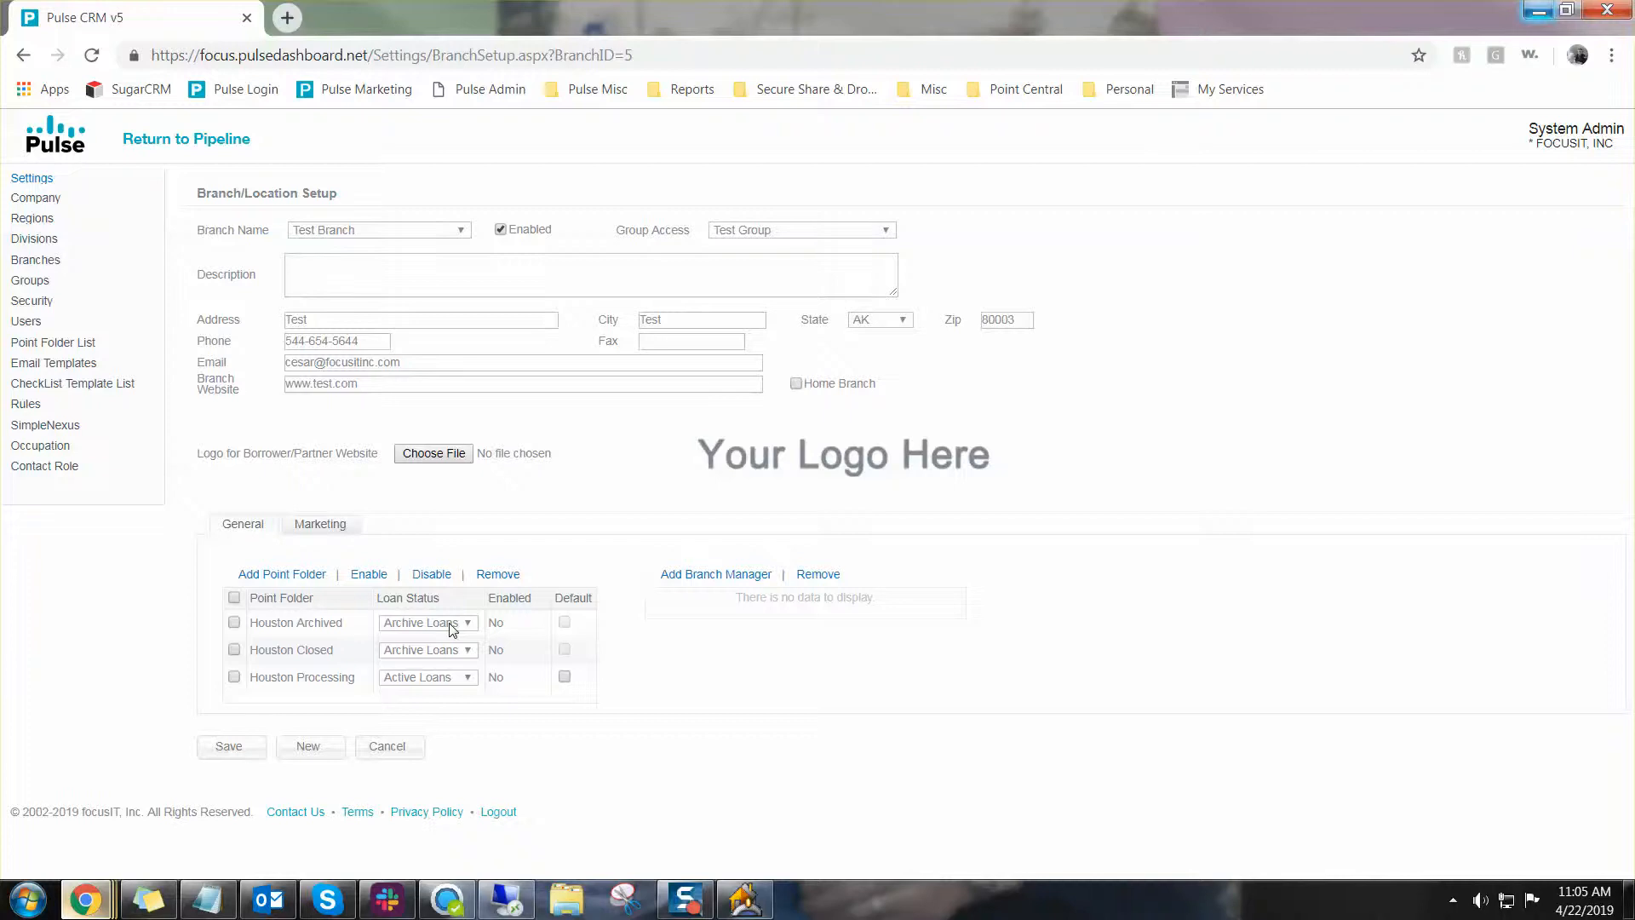
Enable all three Houston point folders of Test Branch and save the branch
{"action": "left_click", "coordinate": [234, 598]}
{"action": "left_click", "coordinate": [369, 575]}
{"action": "left_click", "coordinate": [252, 747]}
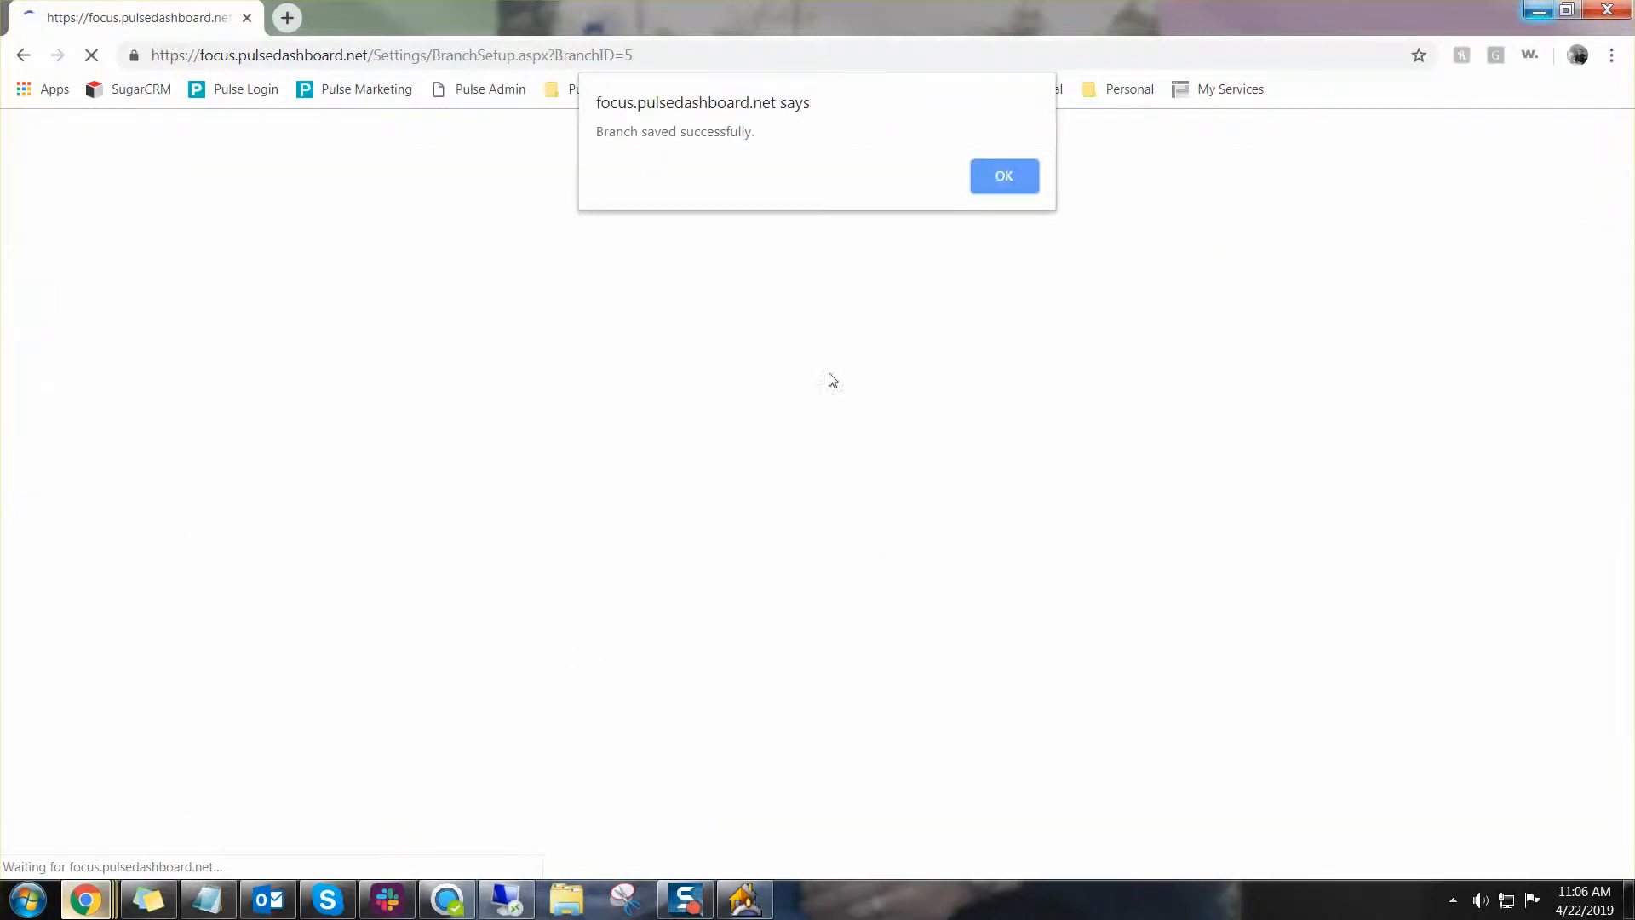
{"action": "left_click", "coordinate": [1006, 181]}
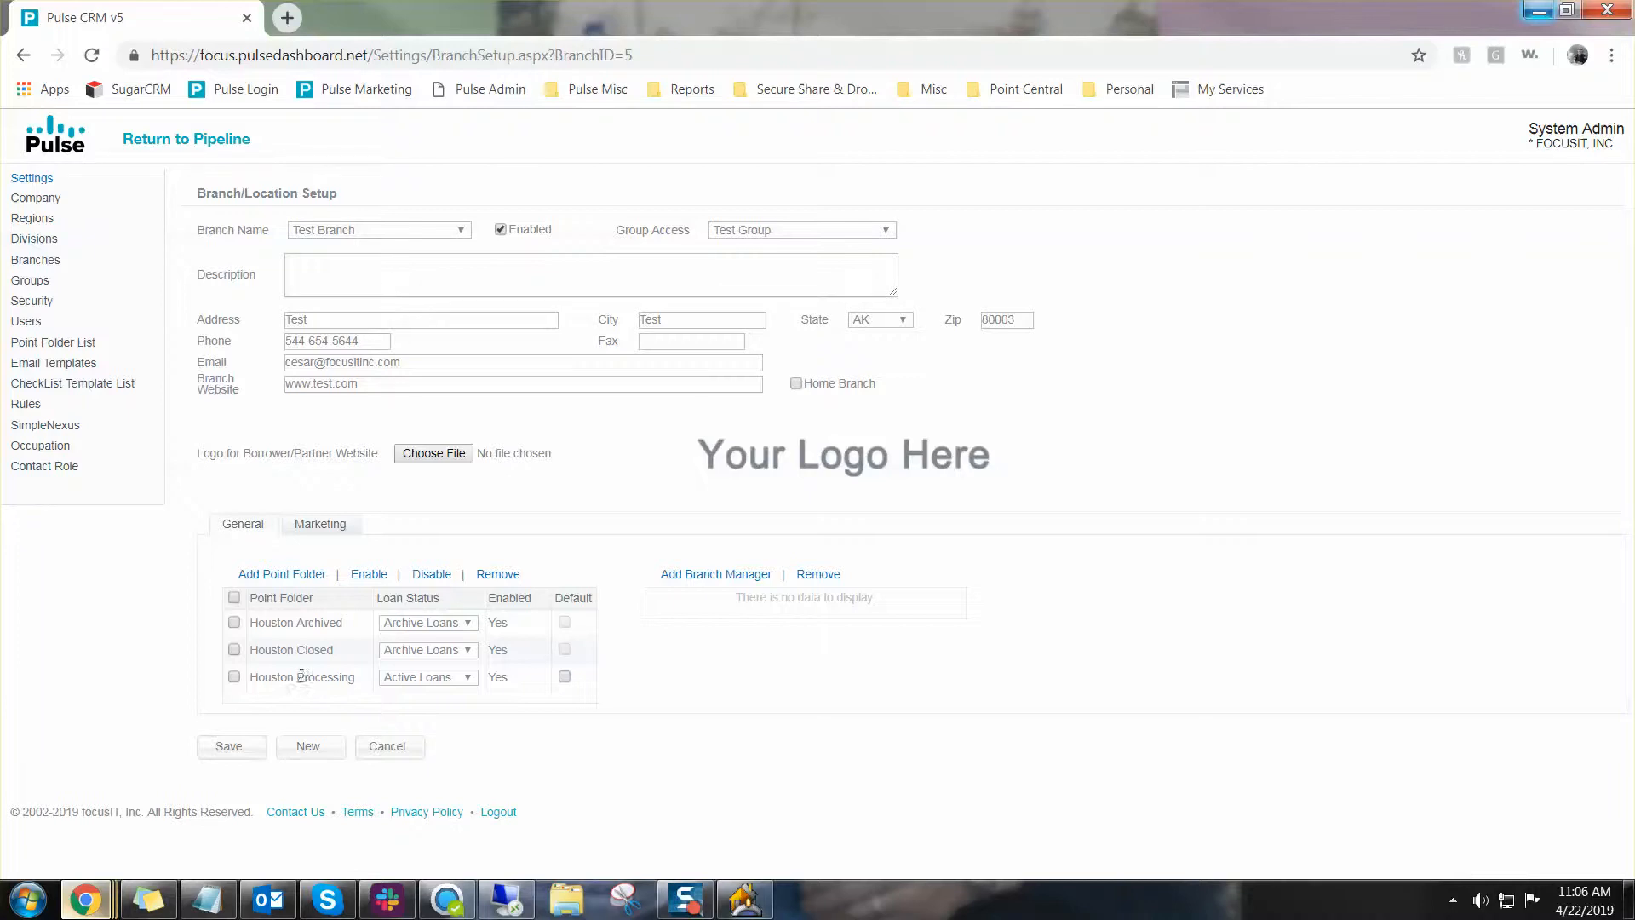
Disable all three Houston point folders of Test Branch and save the branch
{"action": "left_click", "coordinate": [234, 598]}
{"action": "left_click", "coordinate": [438, 578]}
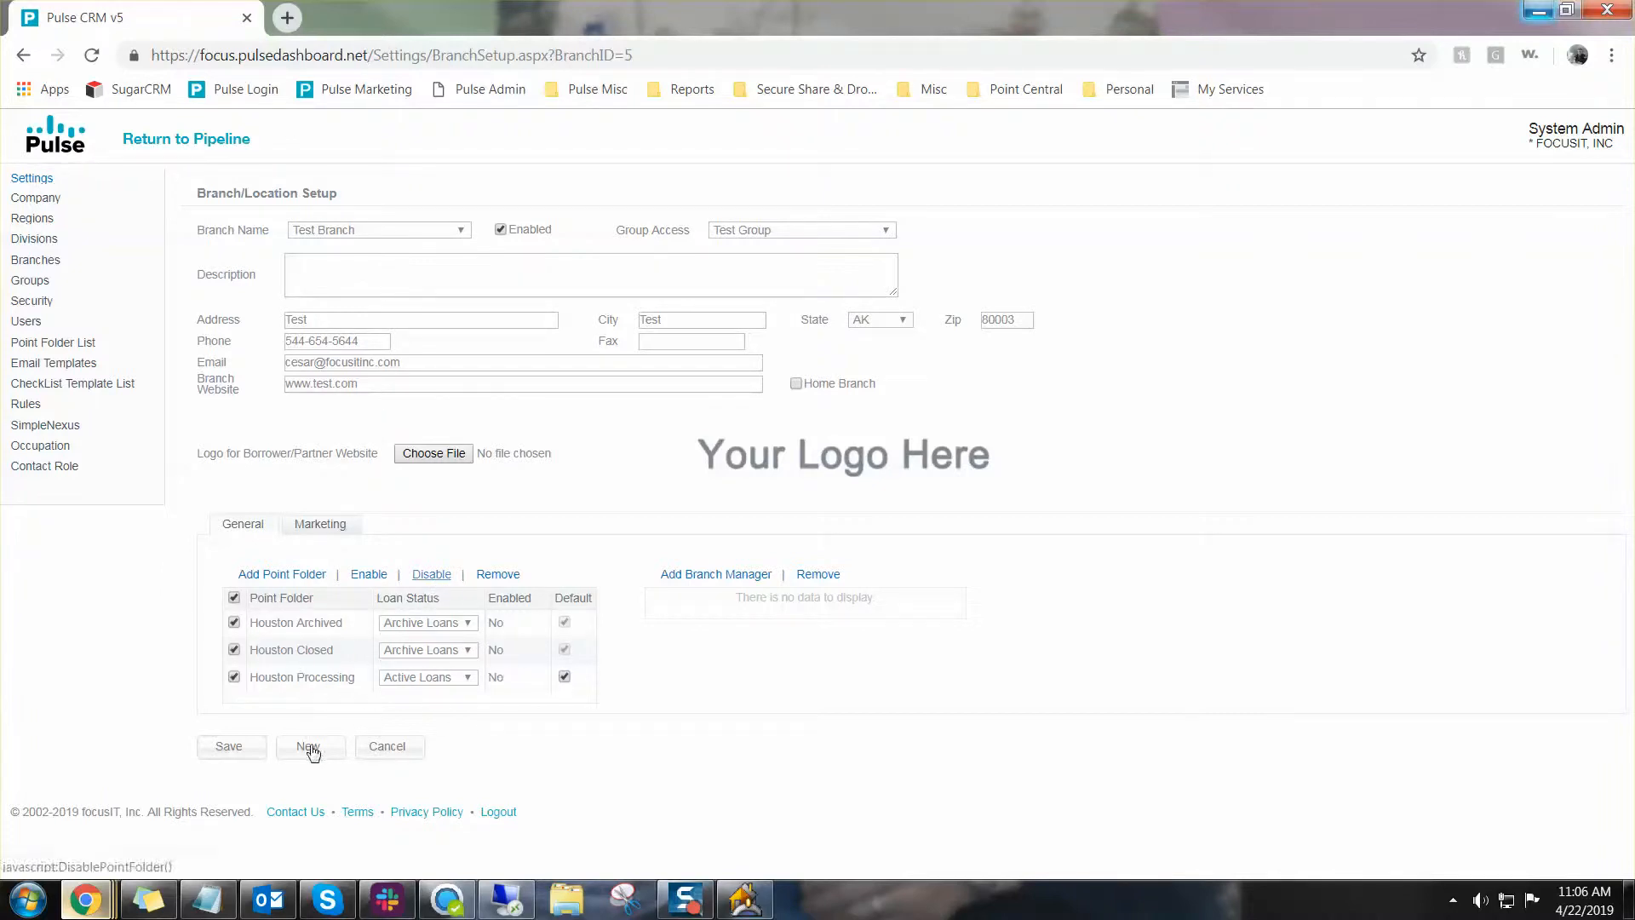
{"action": "left_click", "coordinate": [230, 747]}
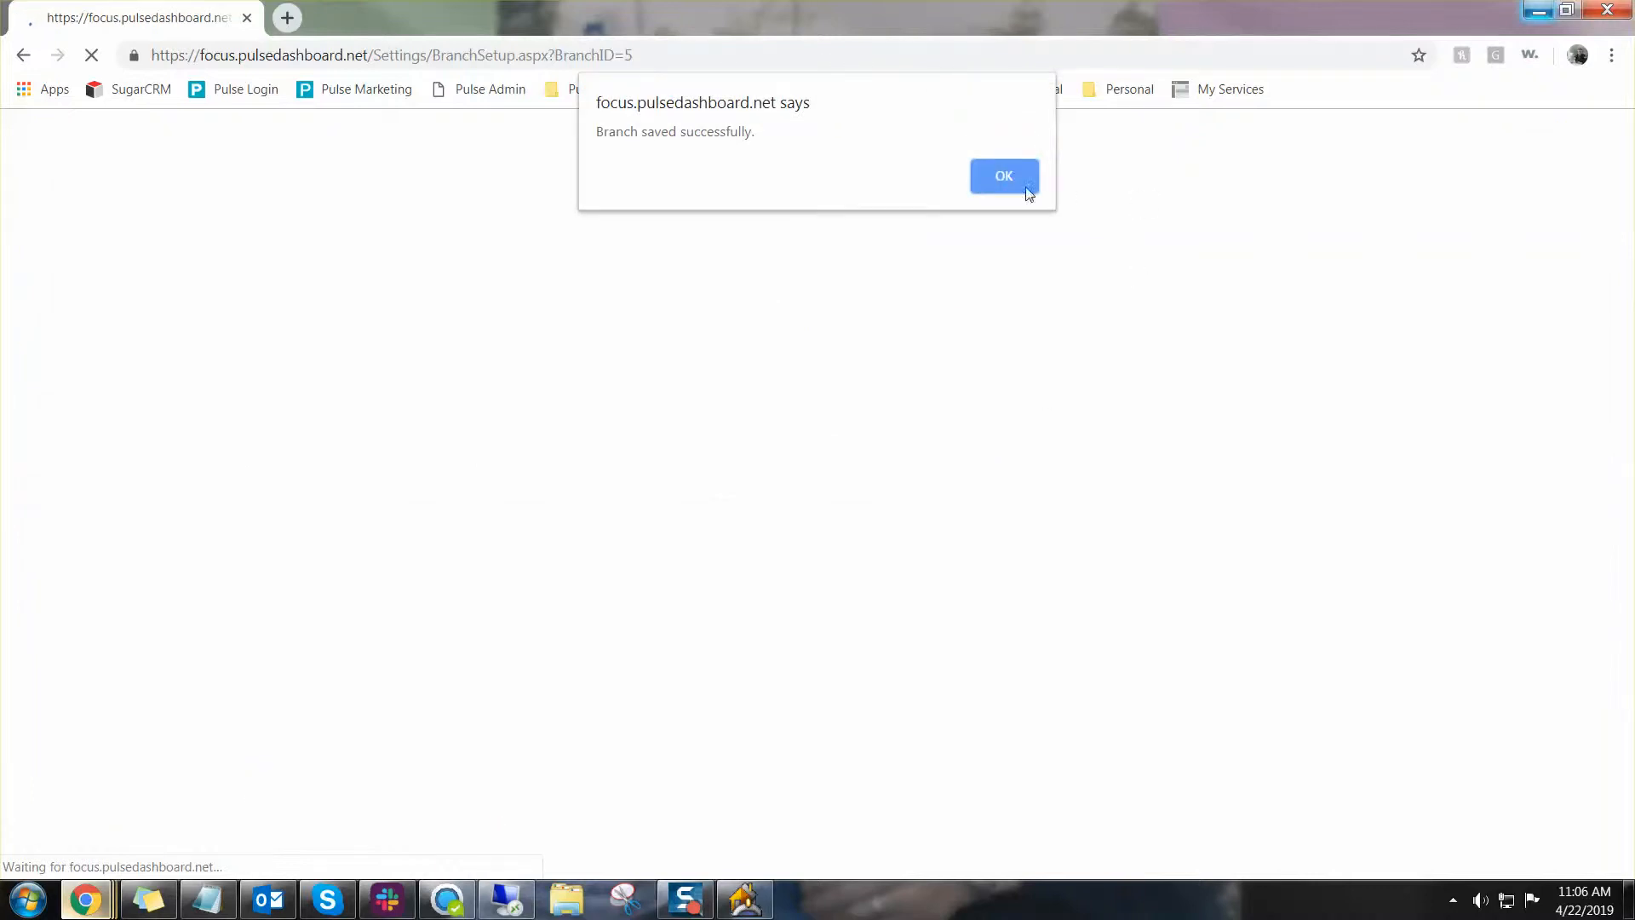
{"action": "left_click", "coordinate": [1024, 181]}
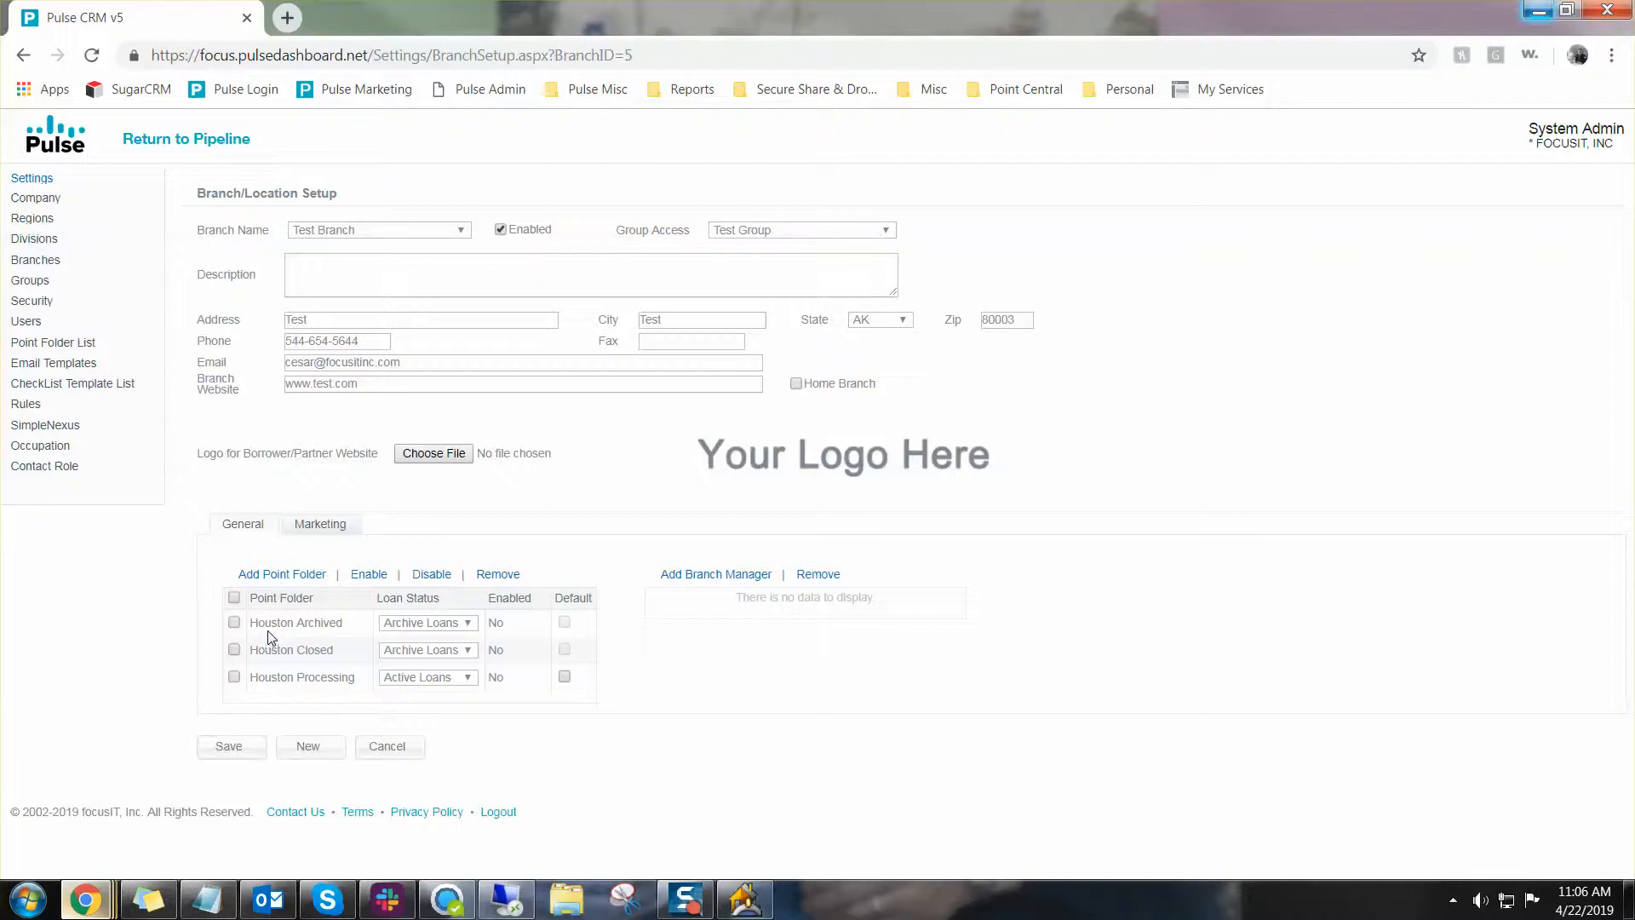
Remove all three Houston point folders from Test Branch and save the branch
{"action": "left_click", "coordinate": [234, 597]}
{"action": "left_click", "coordinate": [498, 574]}
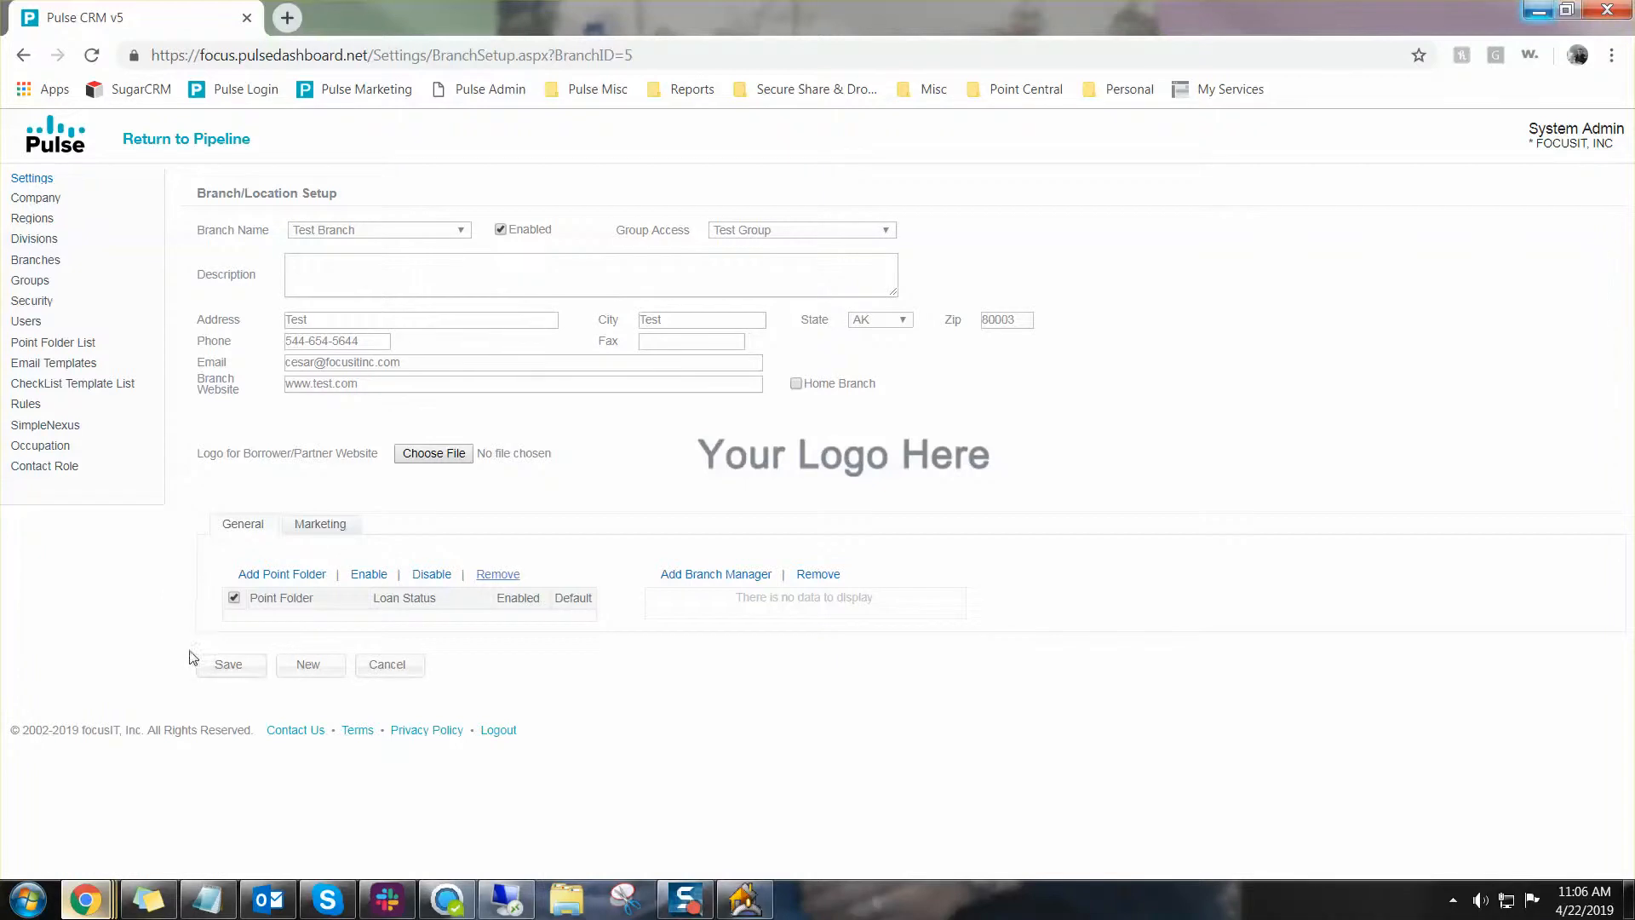
{"action": "left_click", "coordinate": [223, 665]}
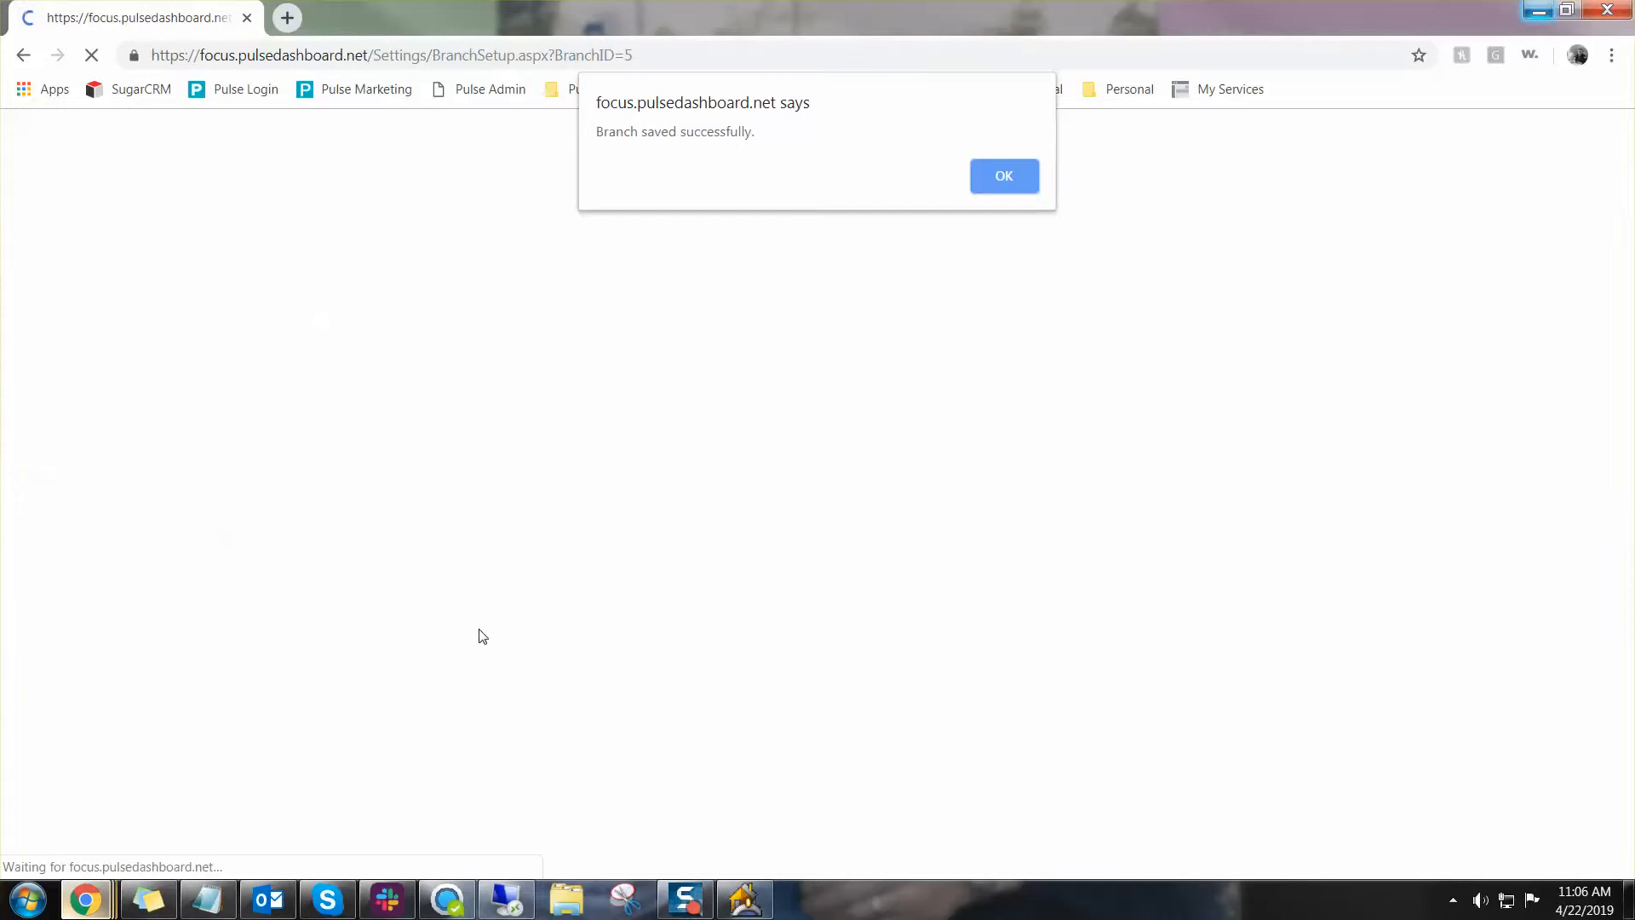
{"action": "left_click", "coordinate": [1038, 164]}
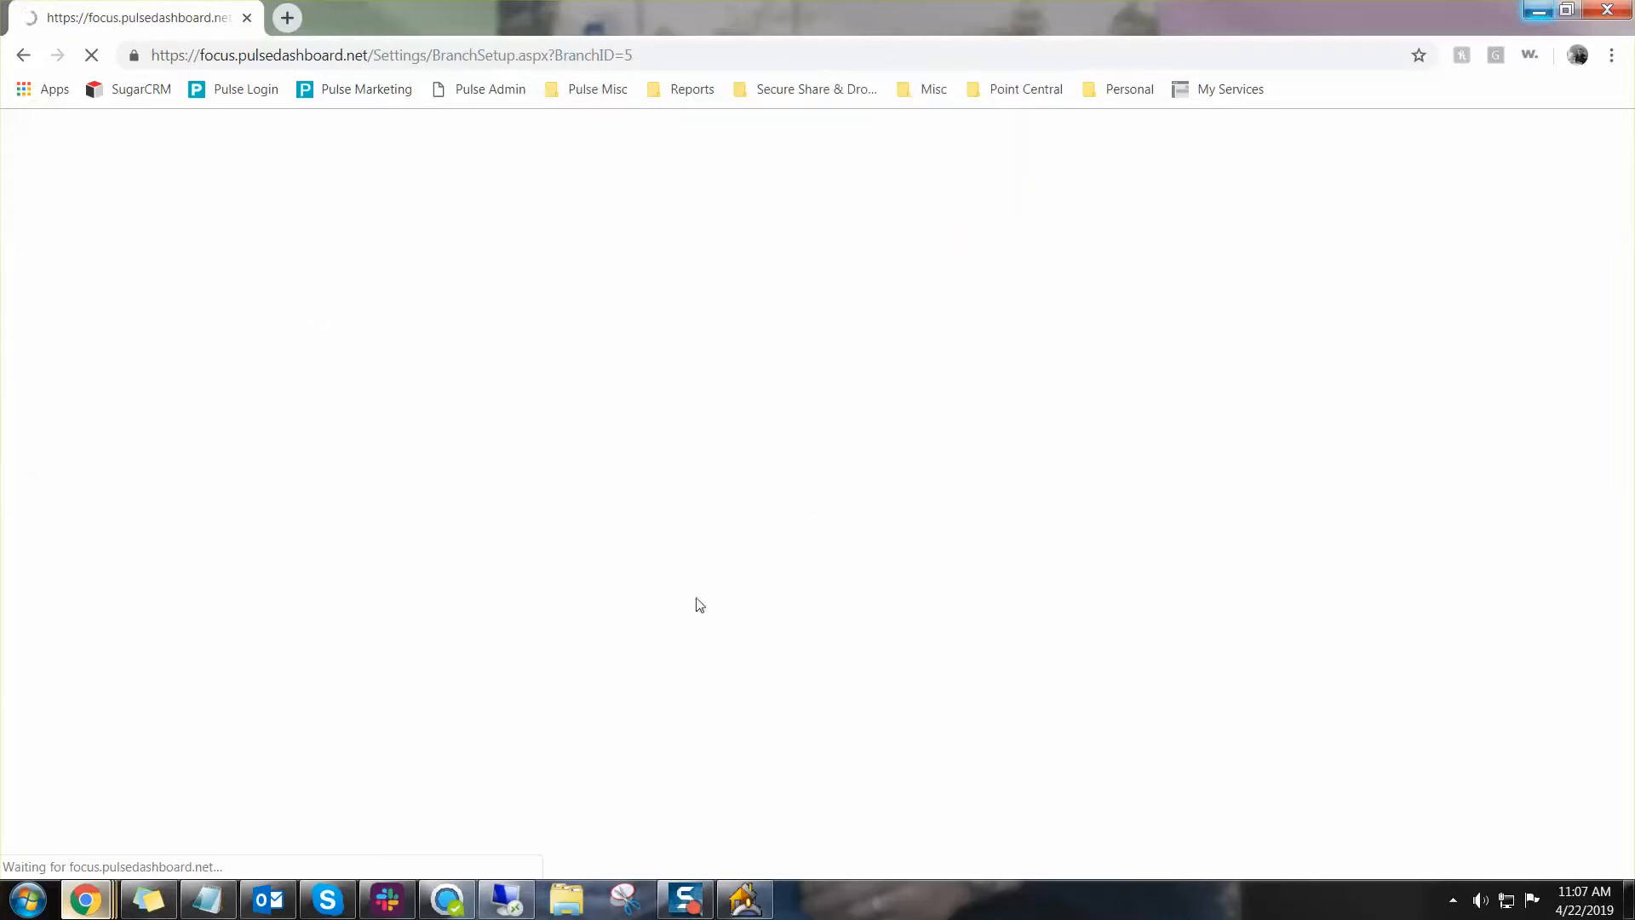